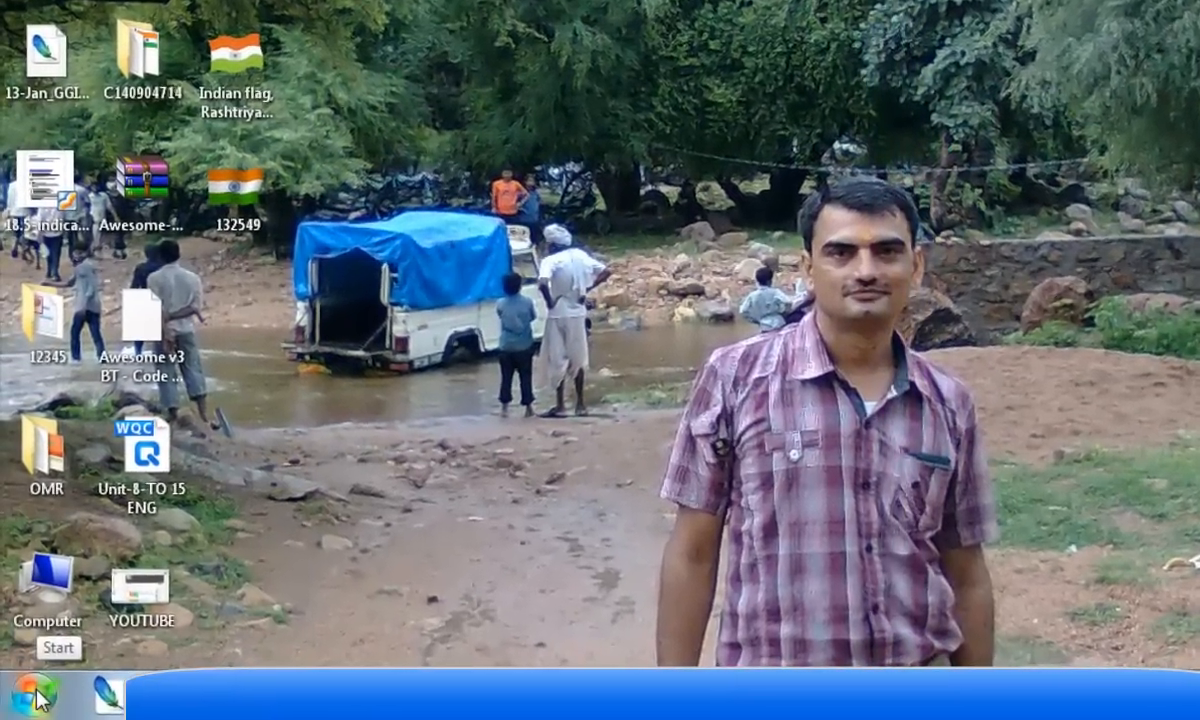
# Step: Open Paint by searching for it from the Start menu
pyautogui.click(32, 696)
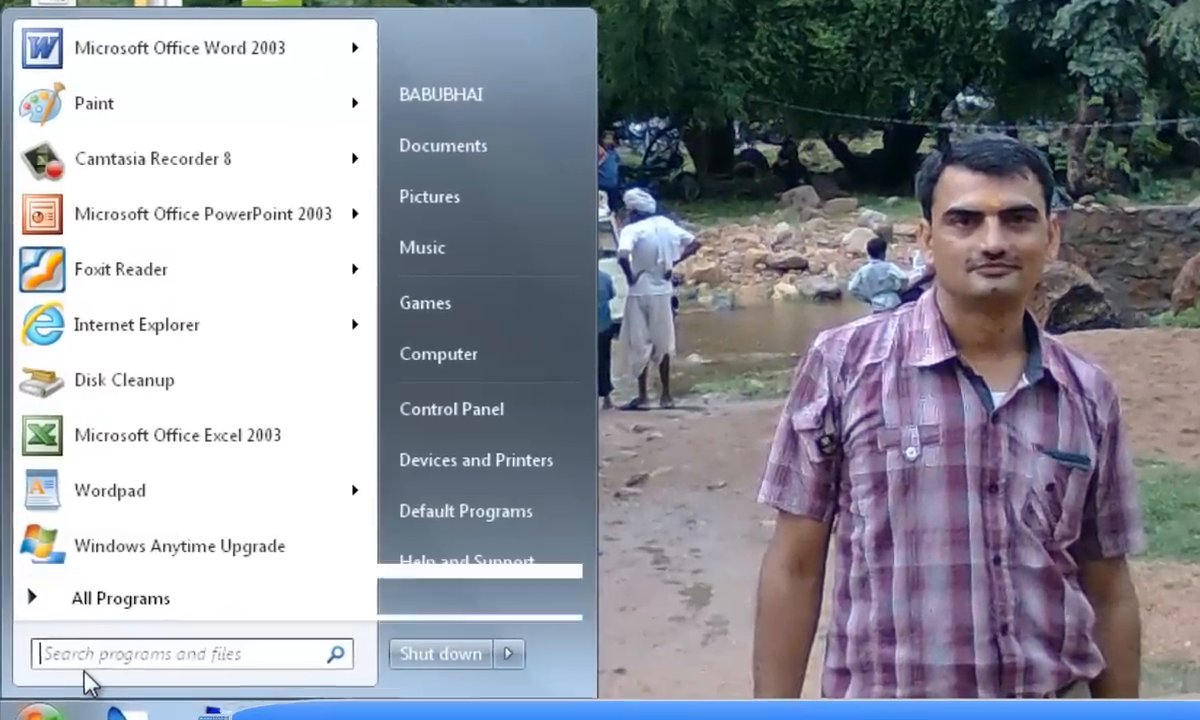
pyautogui.write('pai')
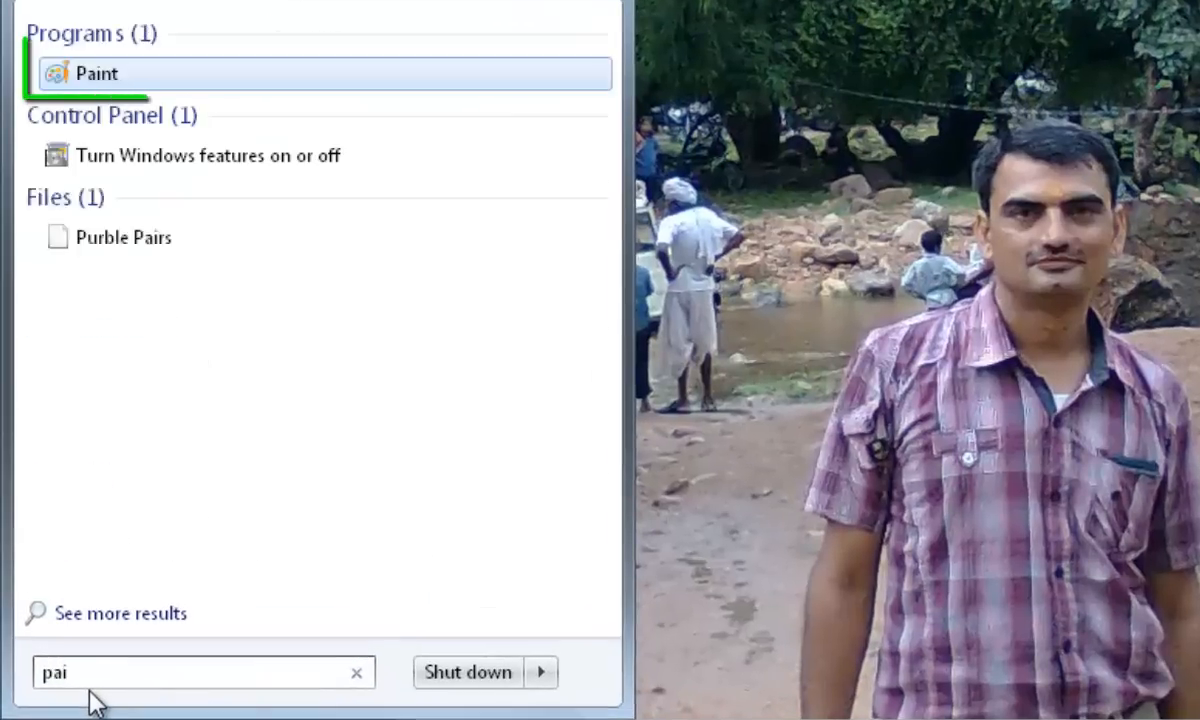
pyautogui.write('nt')
pyautogui.click(118, 78)
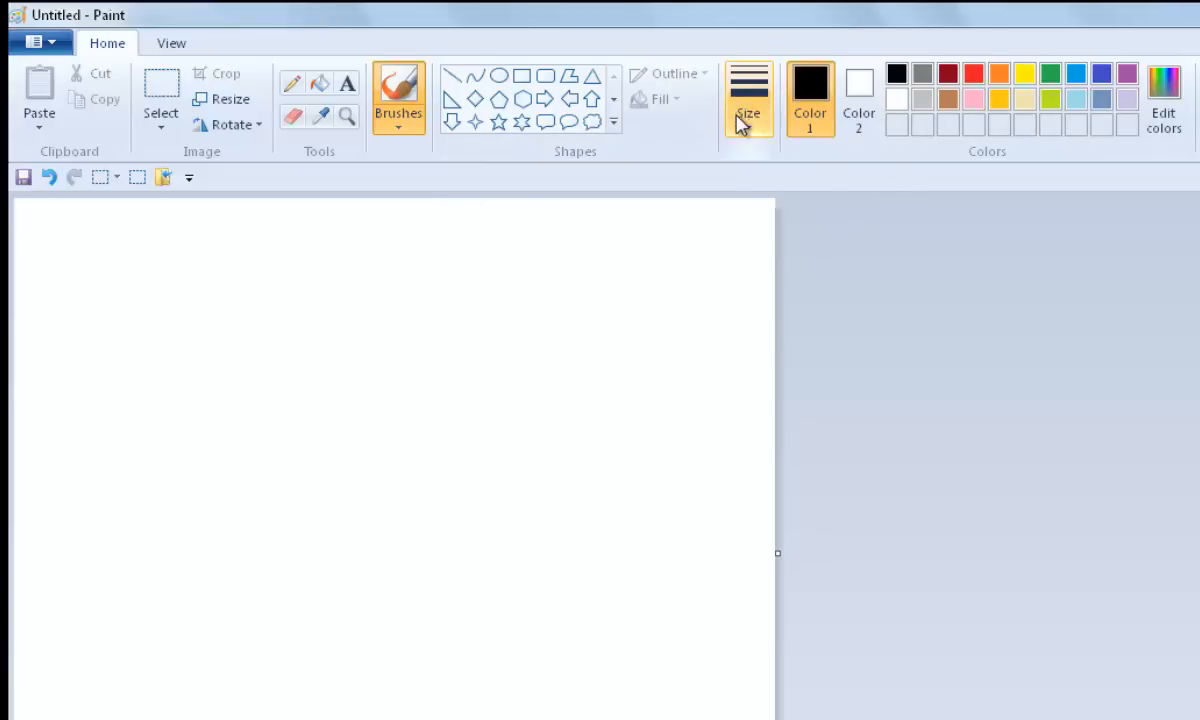
# Step: Draw a wavy curved line across the top of the canvas using the Curve tool with a thinner line size
pyautogui.click(475, 76)
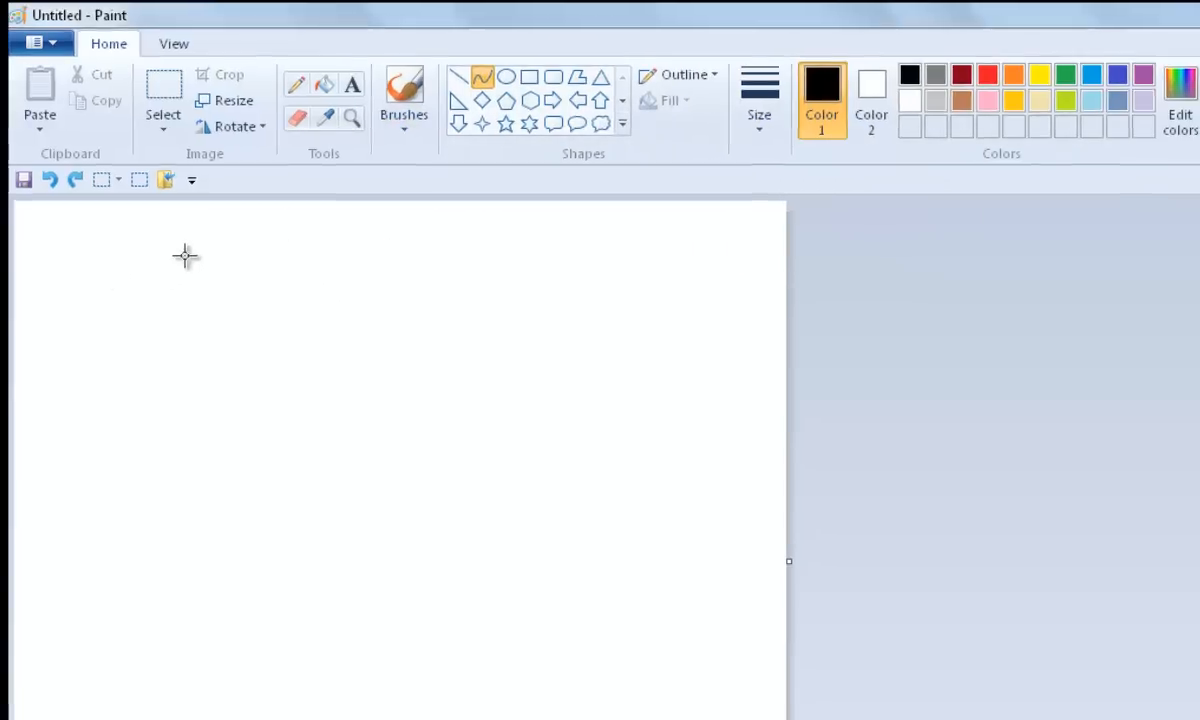
pyautogui.moveTo(142, 278); pyautogui.dragTo(573, 278)
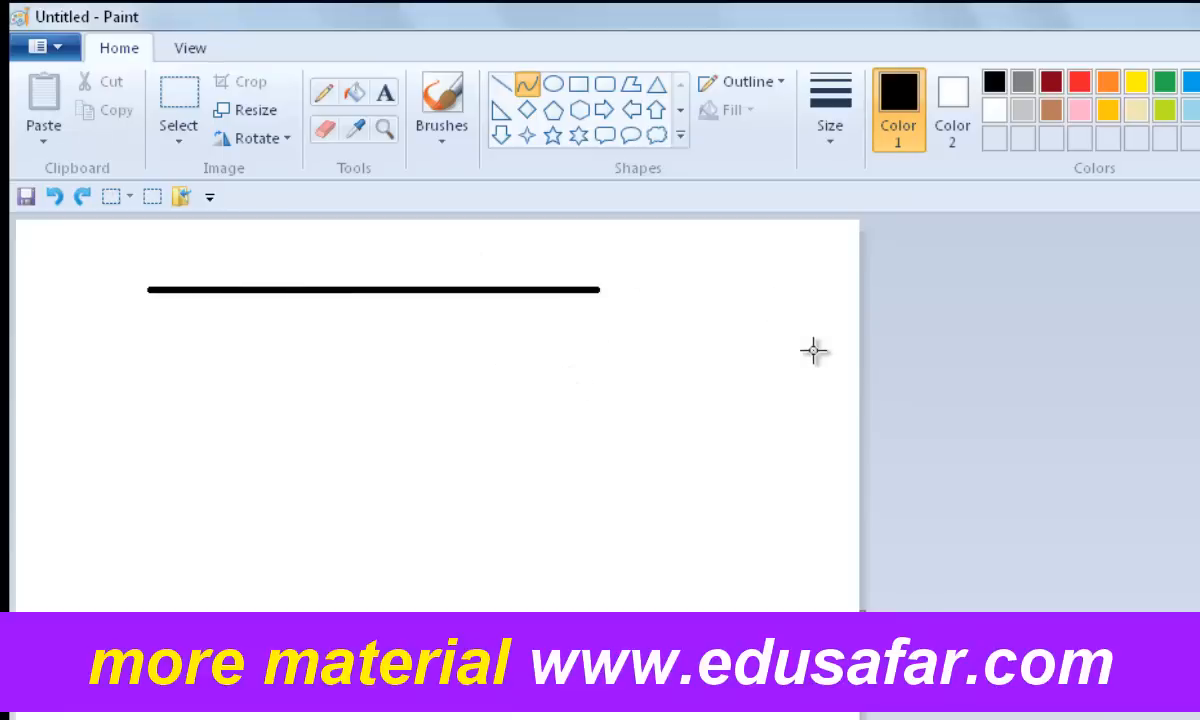
pyautogui.click(830, 140)
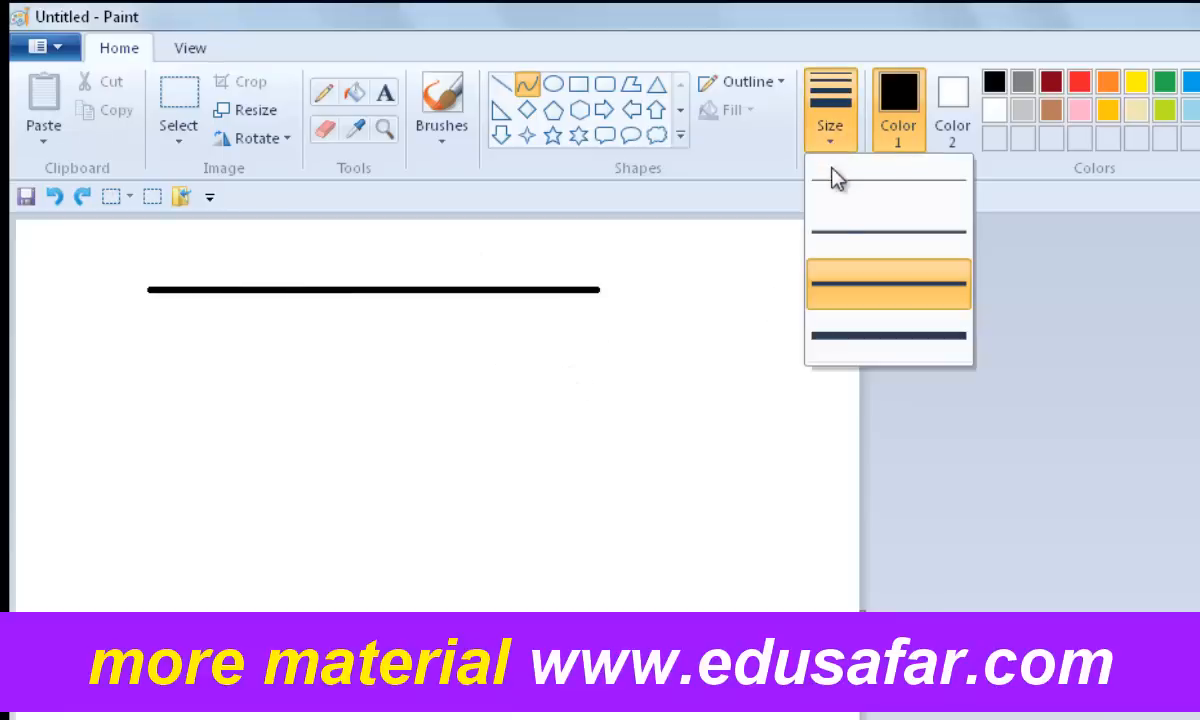
pyautogui.click(832, 232)
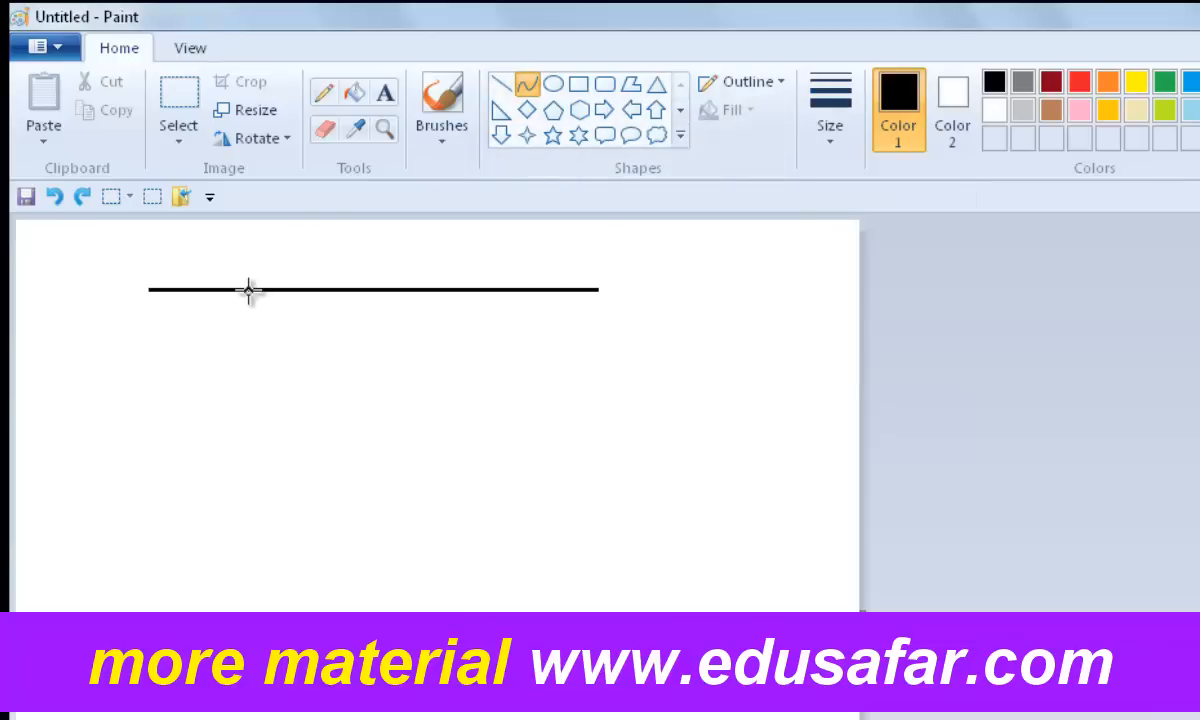
pyautogui.moveTo(248, 290); pyautogui.dragTo(295, 332)
pyautogui.moveTo(457, 312); pyautogui.dragTo(466, 252)
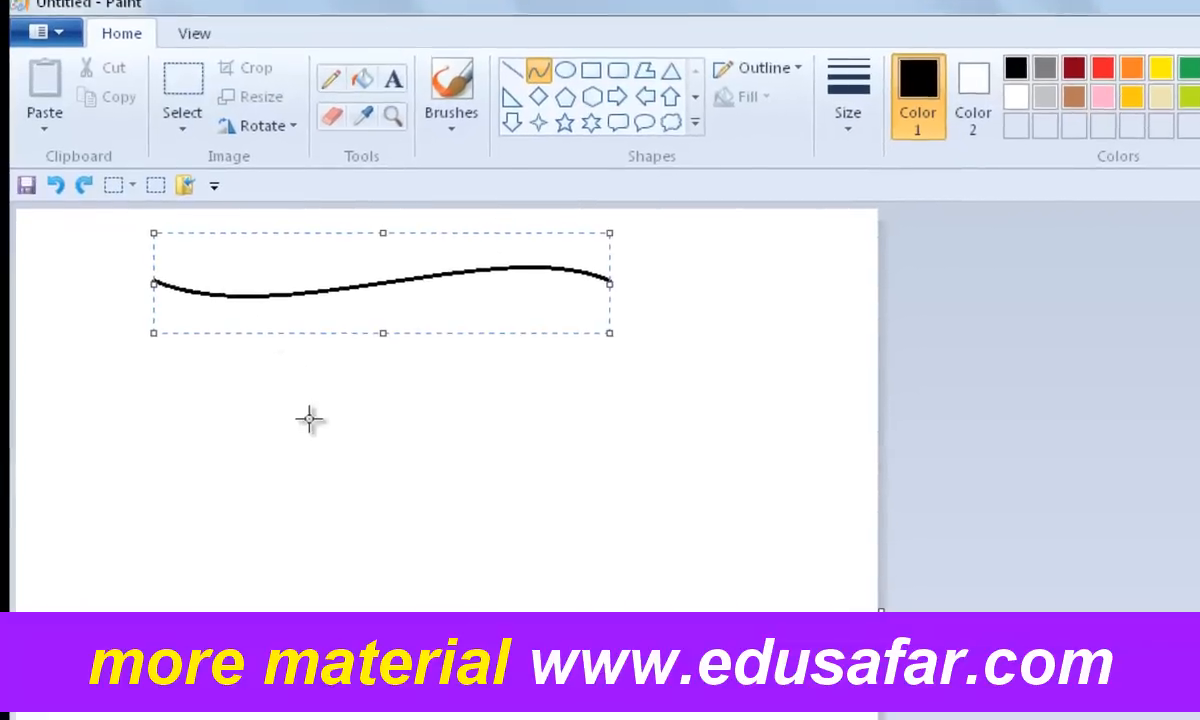
pyautogui.click(312, 421)
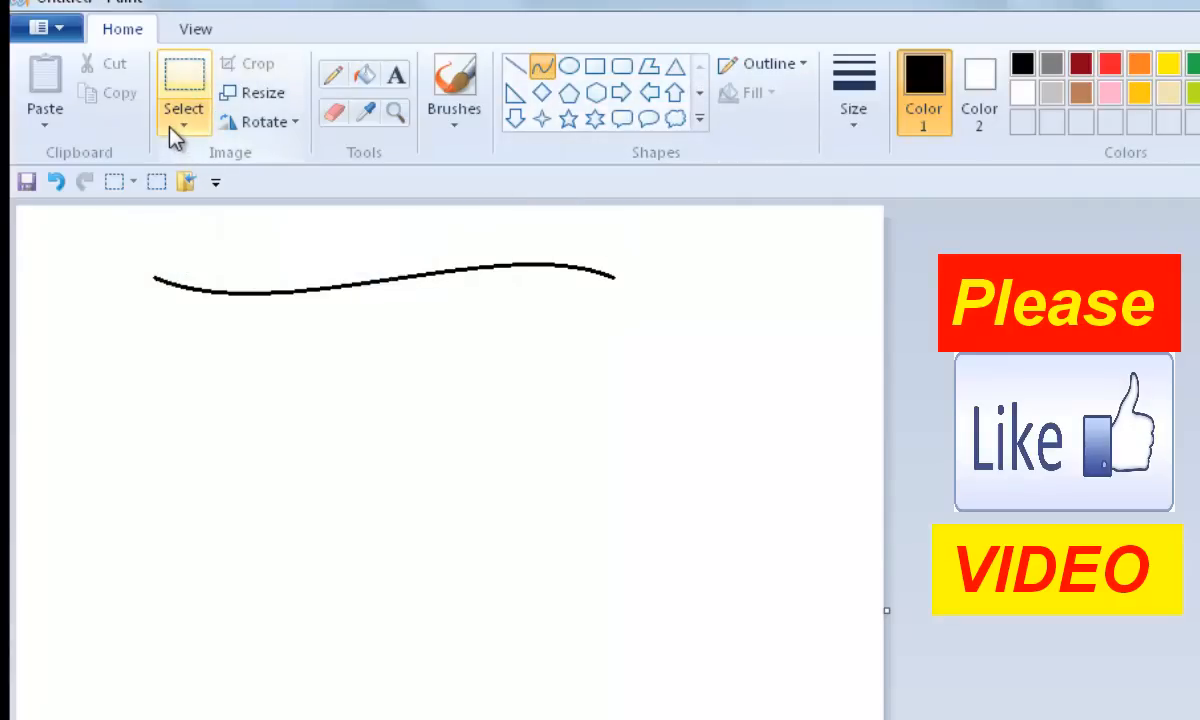
# Step: Copy the wavy line with a free-form selection and place the duplicate just below the original
pyautogui.click(186, 127)
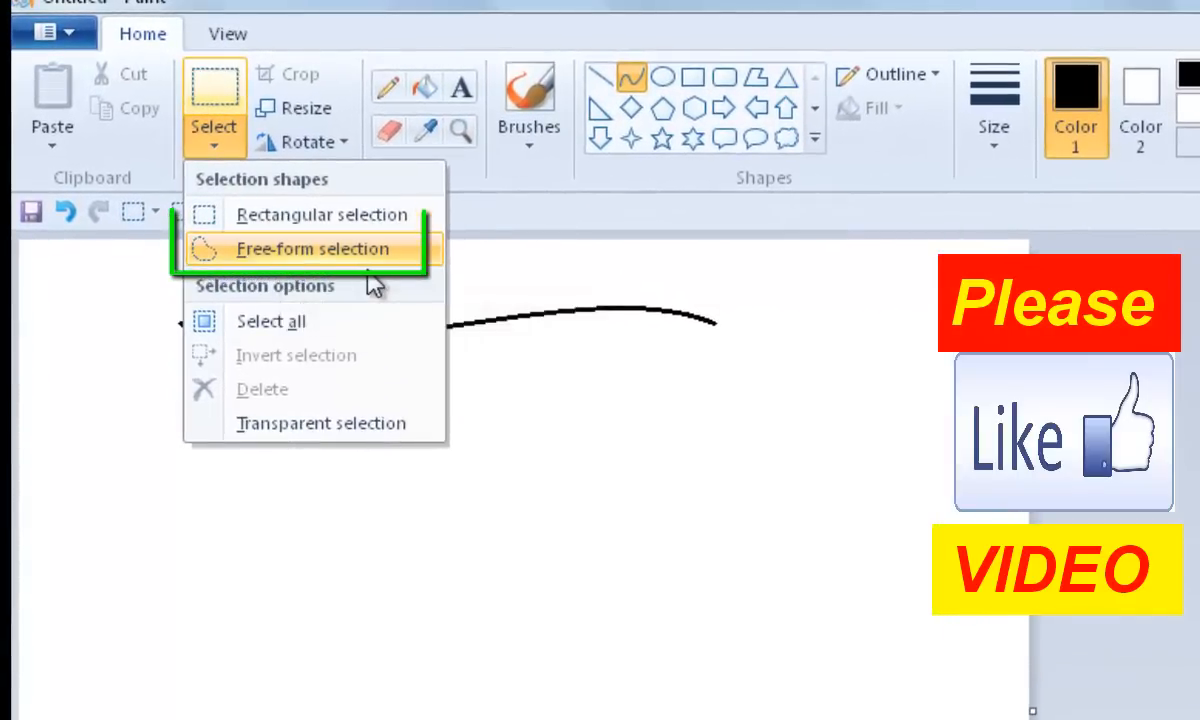
pyautogui.click(322, 250)
pyautogui.moveTo(164, 303)
pyautogui.mouseDown()
pyautogui.moveTo(174, 332)
pyautogui.moveTo(445, 358)
pyautogui.moveTo(185, 318)
pyautogui.mouseUp()
pyautogui.hotkey('ctrl', 'c')
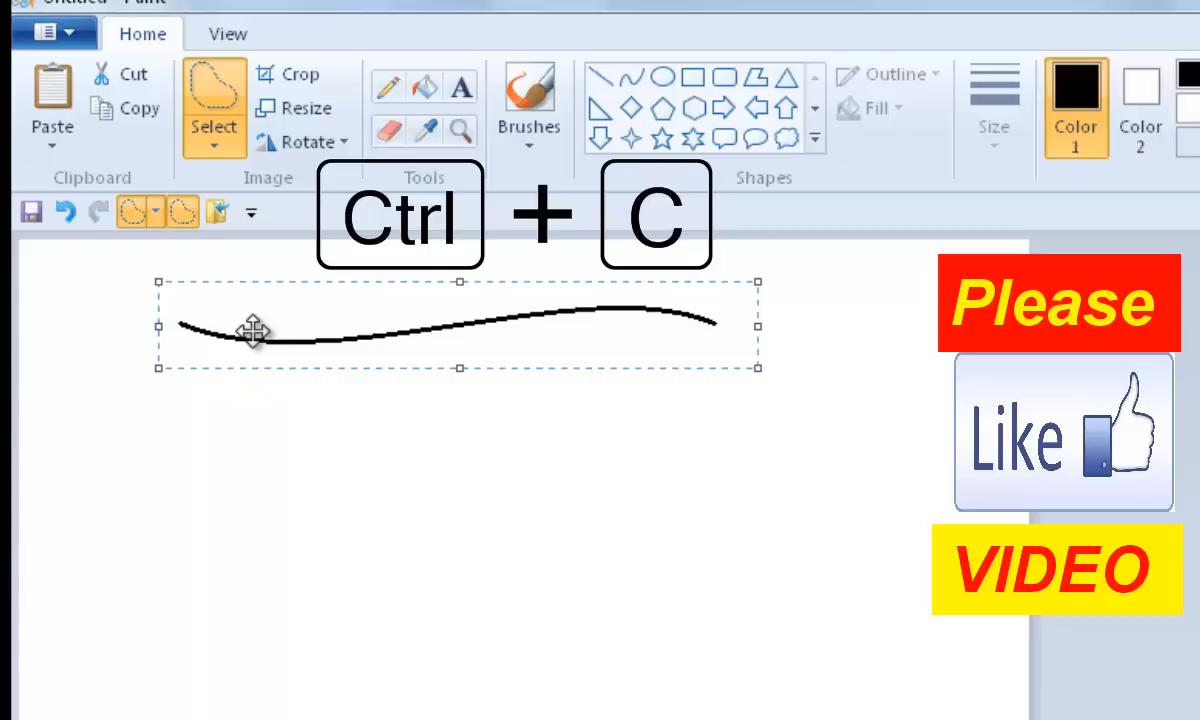
pyautogui.hotkey('ctrl', 'v')
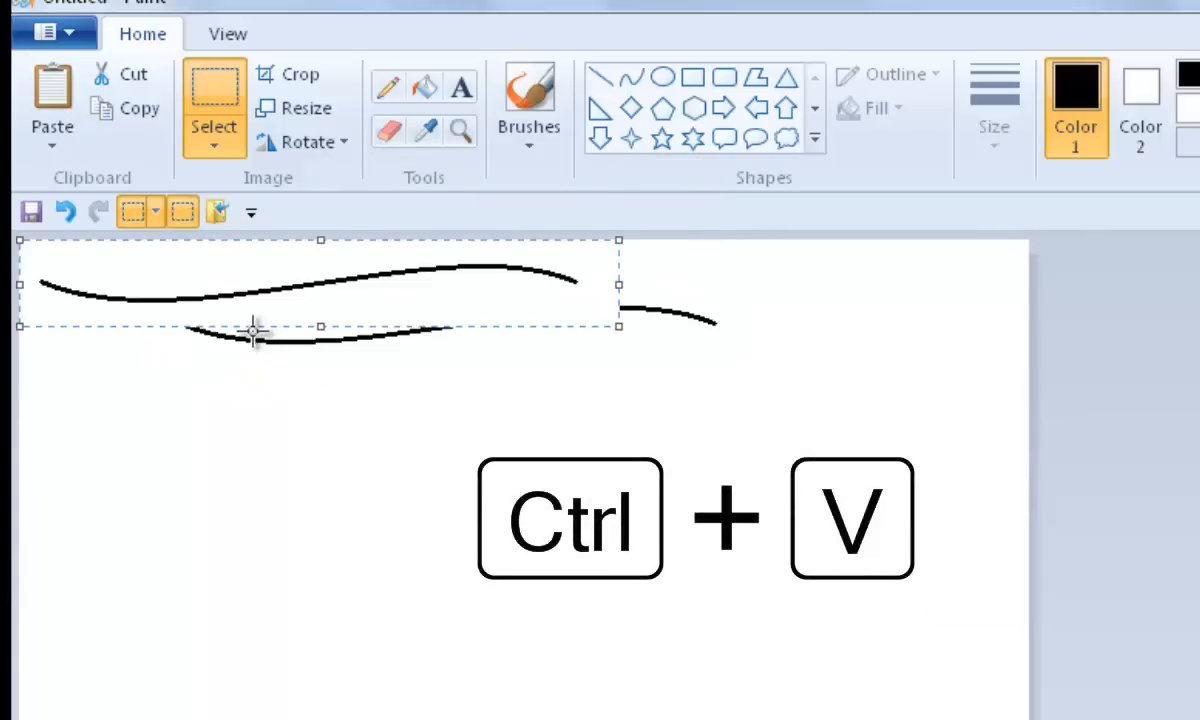
pyautogui.moveTo(214, 295); pyautogui.dragTo(345, 434)
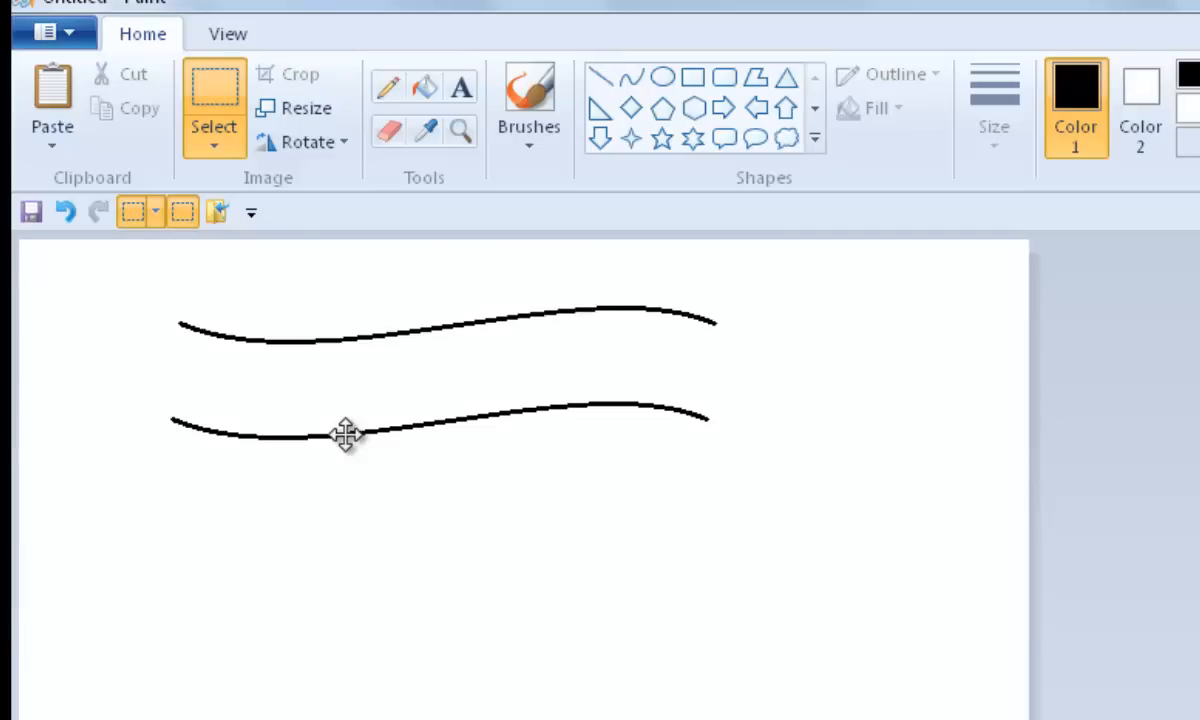
pyautogui.moveTo(345, 434); pyautogui.dragTo(352, 437)
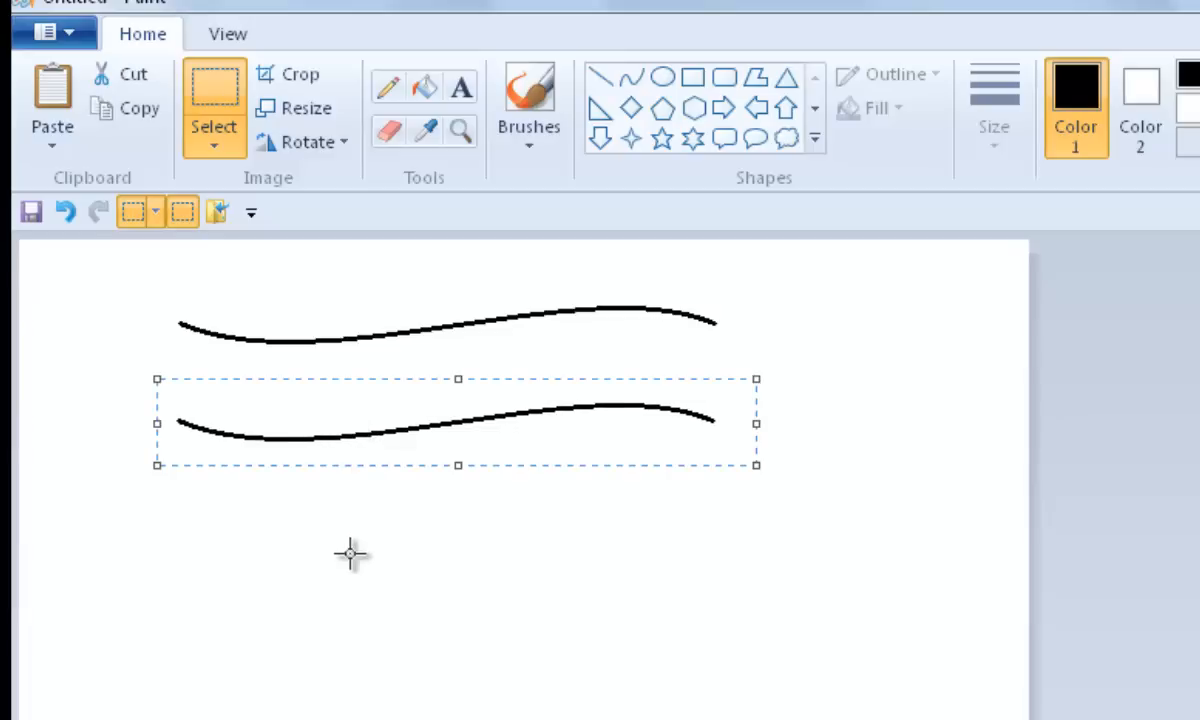
pyautogui.click(350, 553)
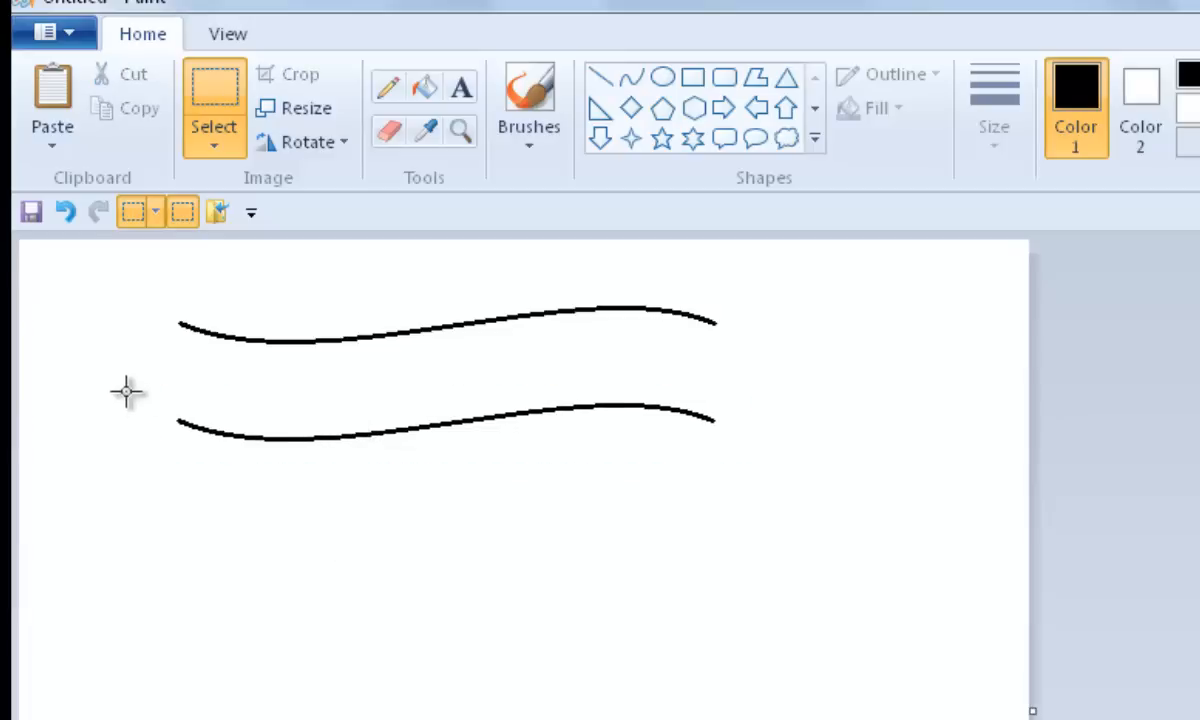
# Step: Copy both wavy lines together and paste them below to make four evenly spaced wavy lines
pyautogui.click(213, 150)
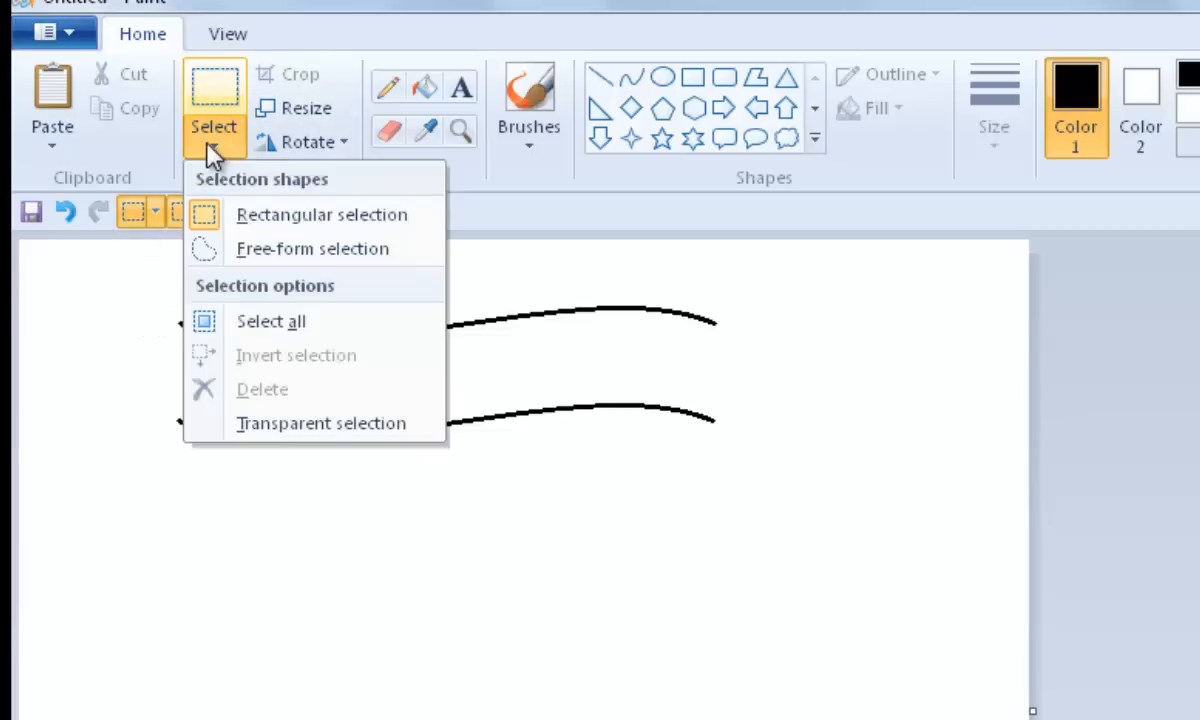
pyautogui.click(241, 251)
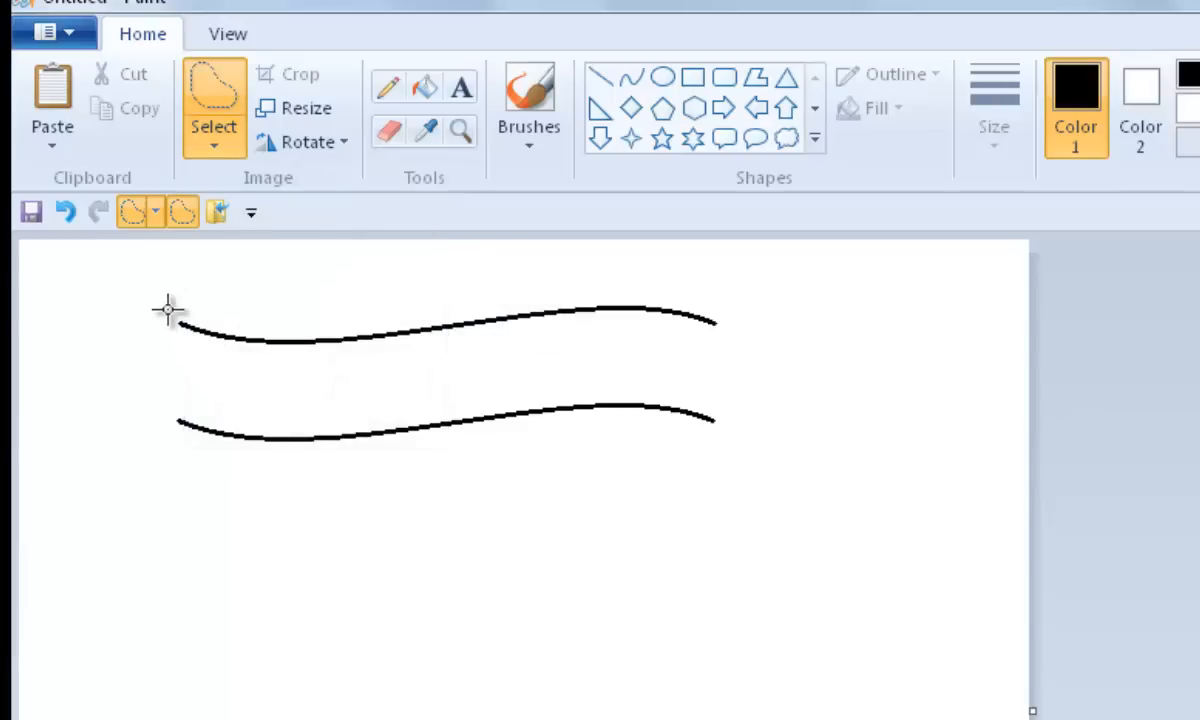
pyautogui.moveTo(168, 306)
pyautogui.mouseDown()
pyautogui.moveTo(155, 382)
pyautogui.moveTo(165, 427)
pyautogui.moveTo(184, 432)
pyautogui.moveTo(317, 458)
pyautogui.moveTo(636, 421)
pyautogui.moveTo(748, 440)
pyautogui.moveTo(741, 341)
pyautogui.moveTo(709, 293)
pyautogui.moveTo(587, 276)
pyautogui.moveTo(448, 303)
pyautogui.moveTo(163, 311)
pyautogui.mouseUp()
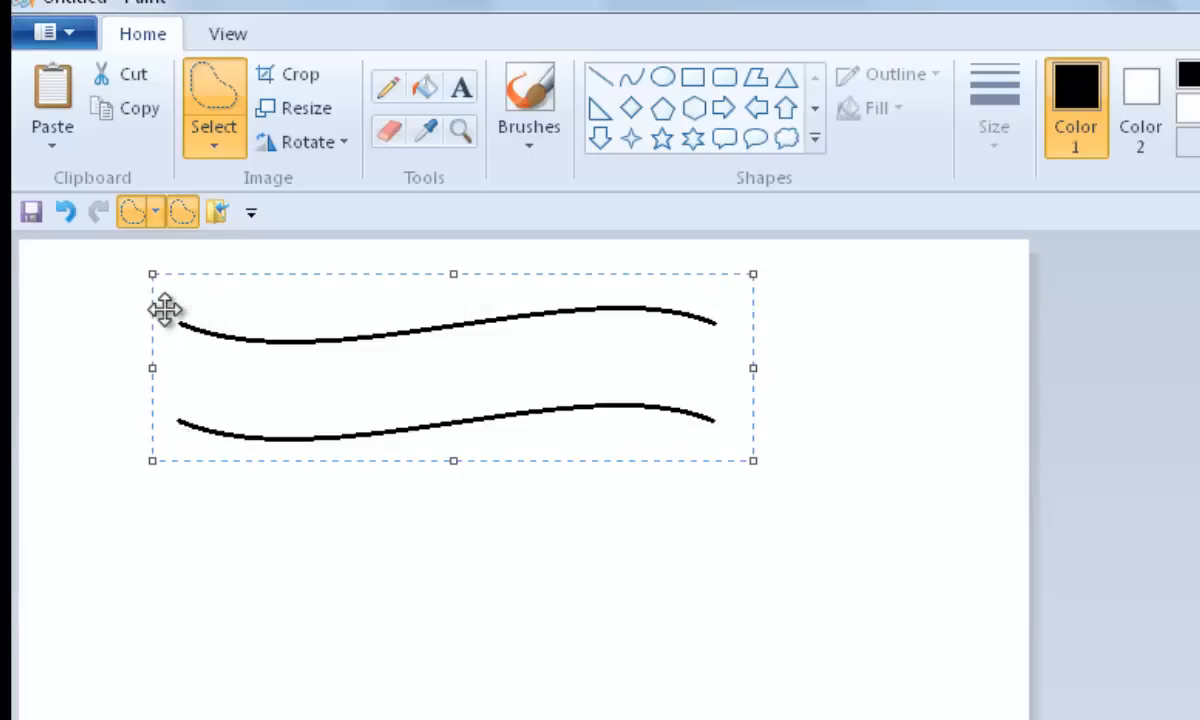
pyautogui.hotkey('ctrl', 'c')
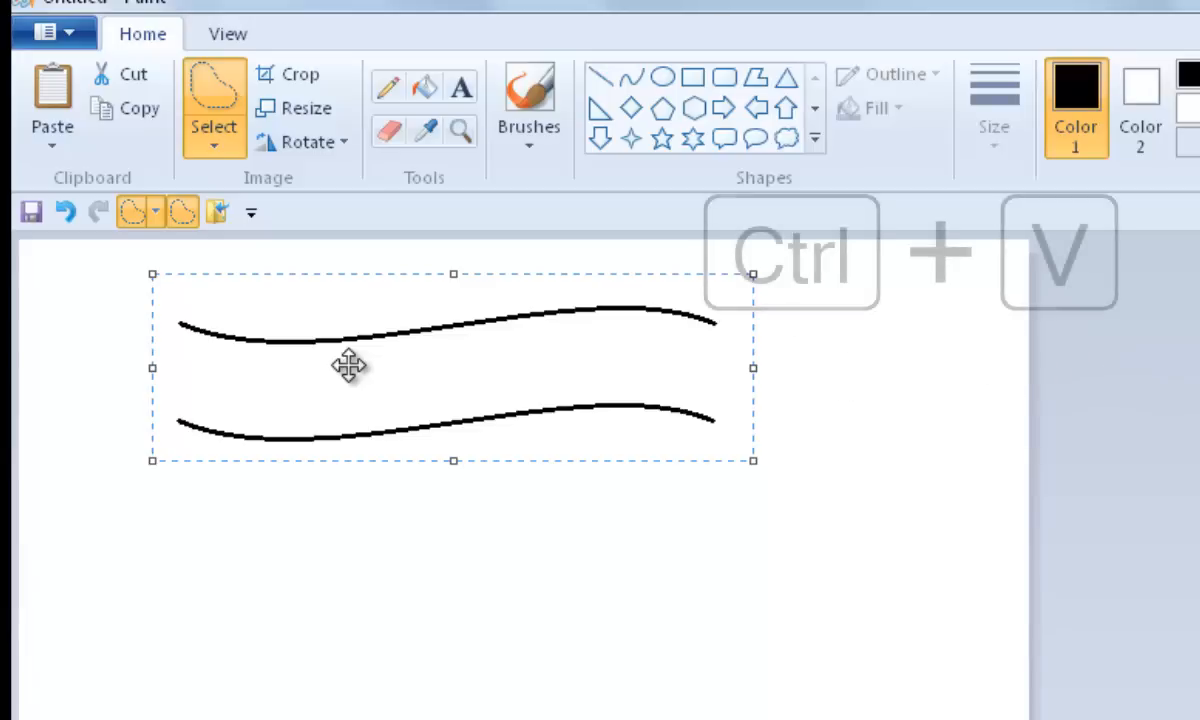
pyautogui.hotkey('ctrl', 'v')
pyautogui.moveTo(268, 303); pyautogui.dragTo(408, 454)
pyautogui.hotkey('ctrl', 'v')
pyautogui.moveTo(363, 304); pyautogui.dragTo(506, 580)
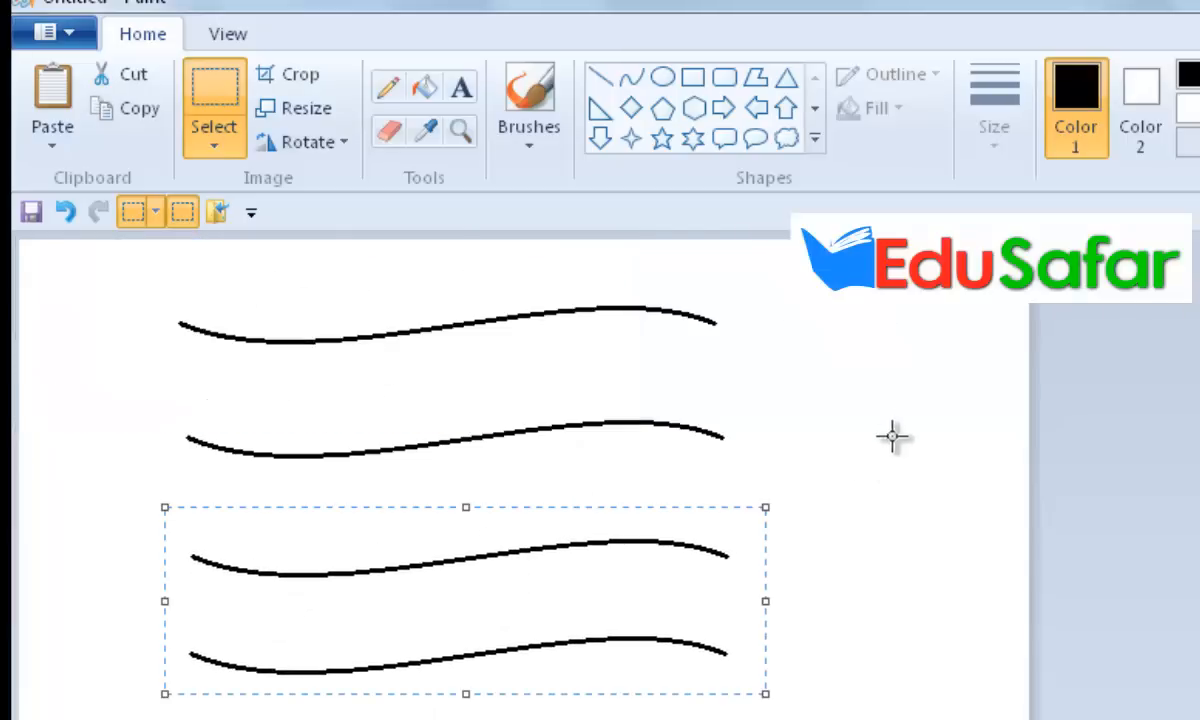
pyautogui.click(925, 379)
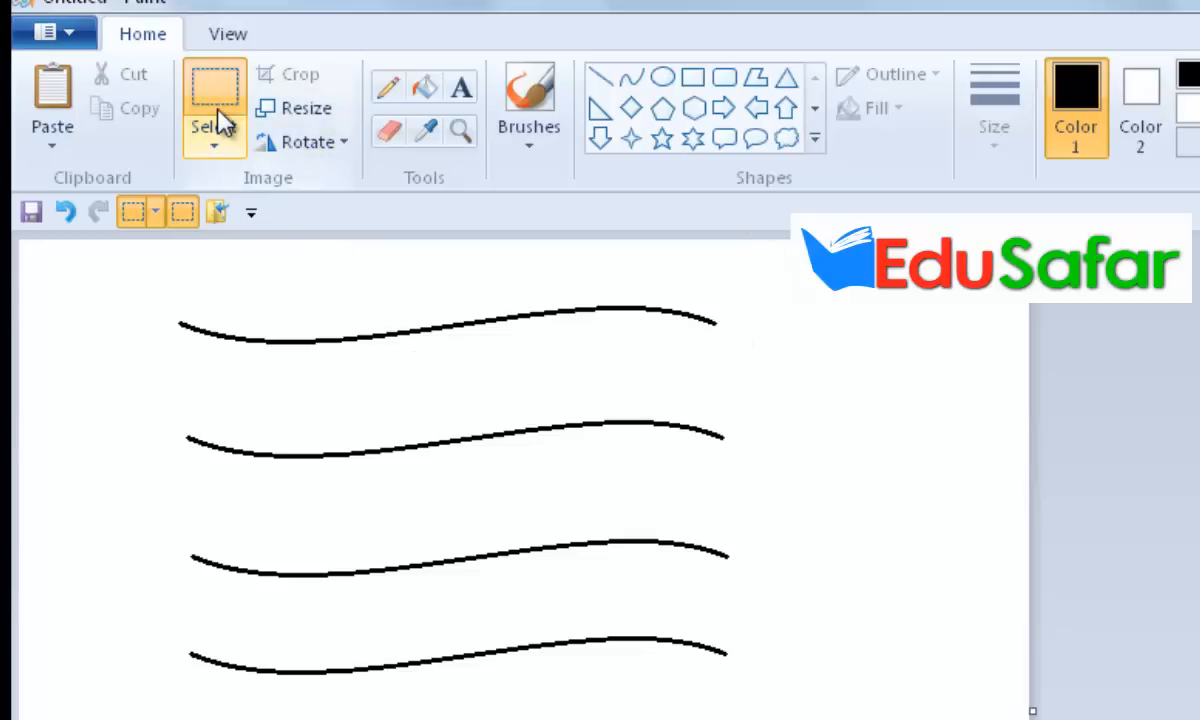
# Step: Trim the uneven right and left ends of the four wavy lines by selecting and deleting them
pyautogui.moveTo(702, 281); pyautogui.dragTo(793, 719)
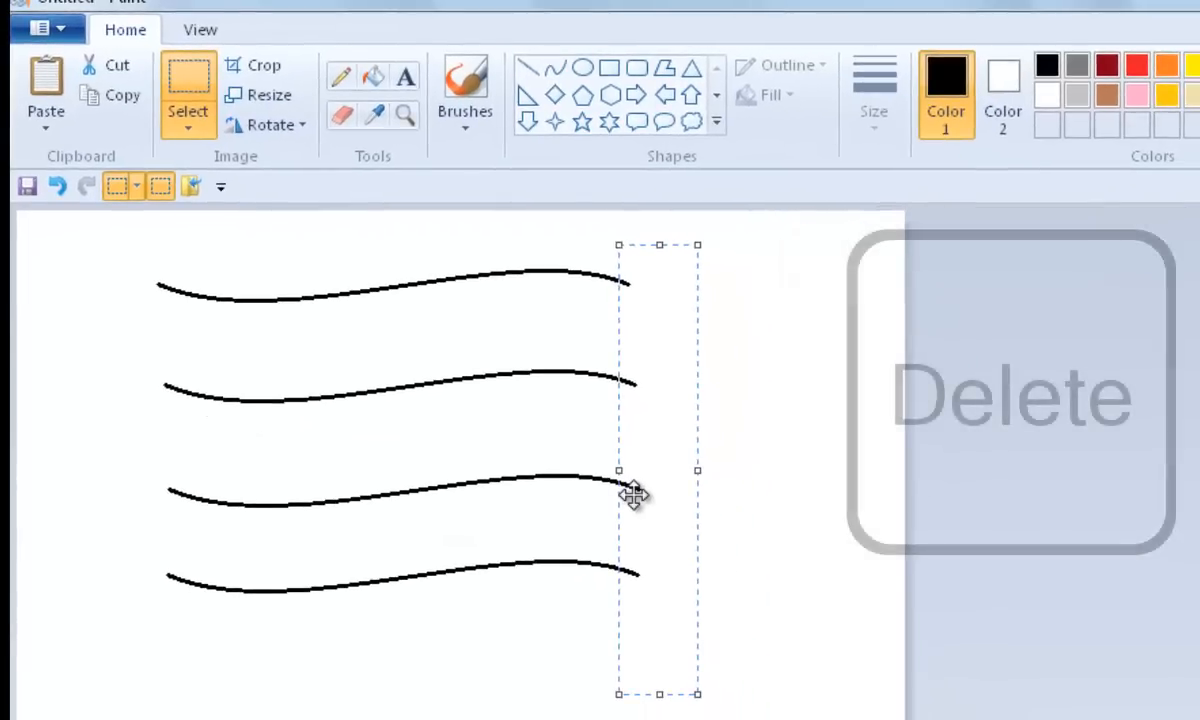
pyautogui.press('Delete')
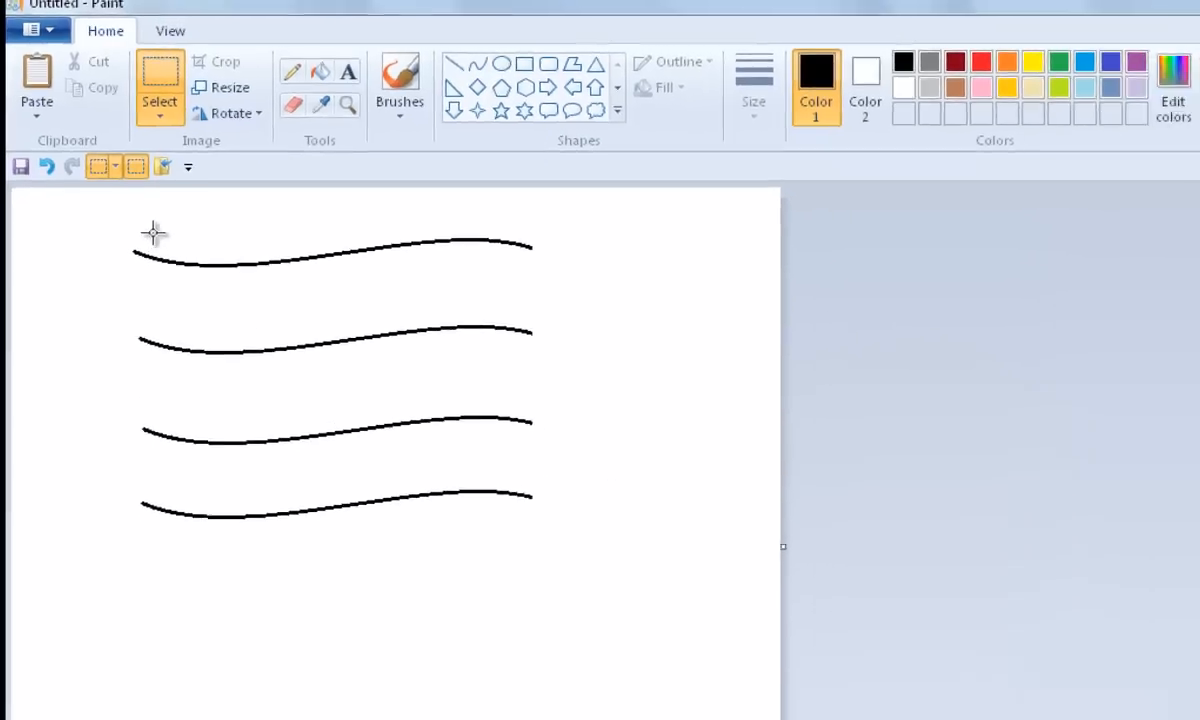
pyautogui.moveTo(149, 226); pyautogui.dragTo(110, 570)
pyautogui.press('Delete')
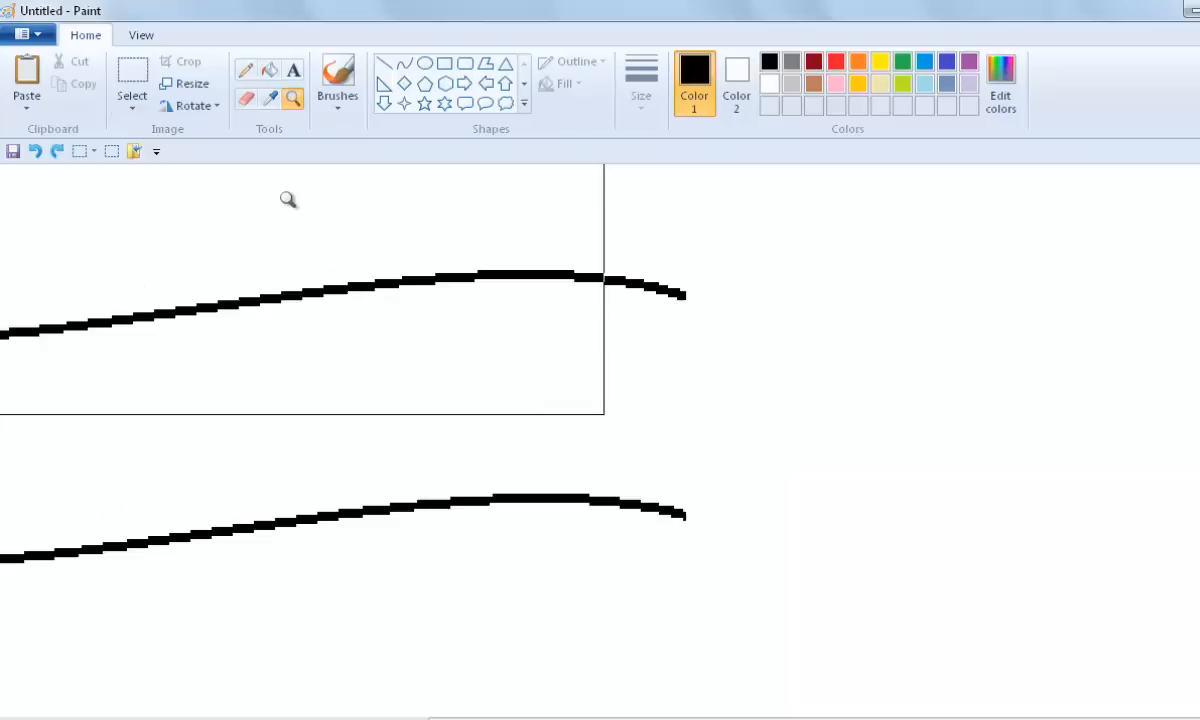
# Step: Draw a vertical straight line joining the right ends of the four wavy lines
pyautogui.rightClick(288, 199)
pyautogui.rightClick(288, 199)
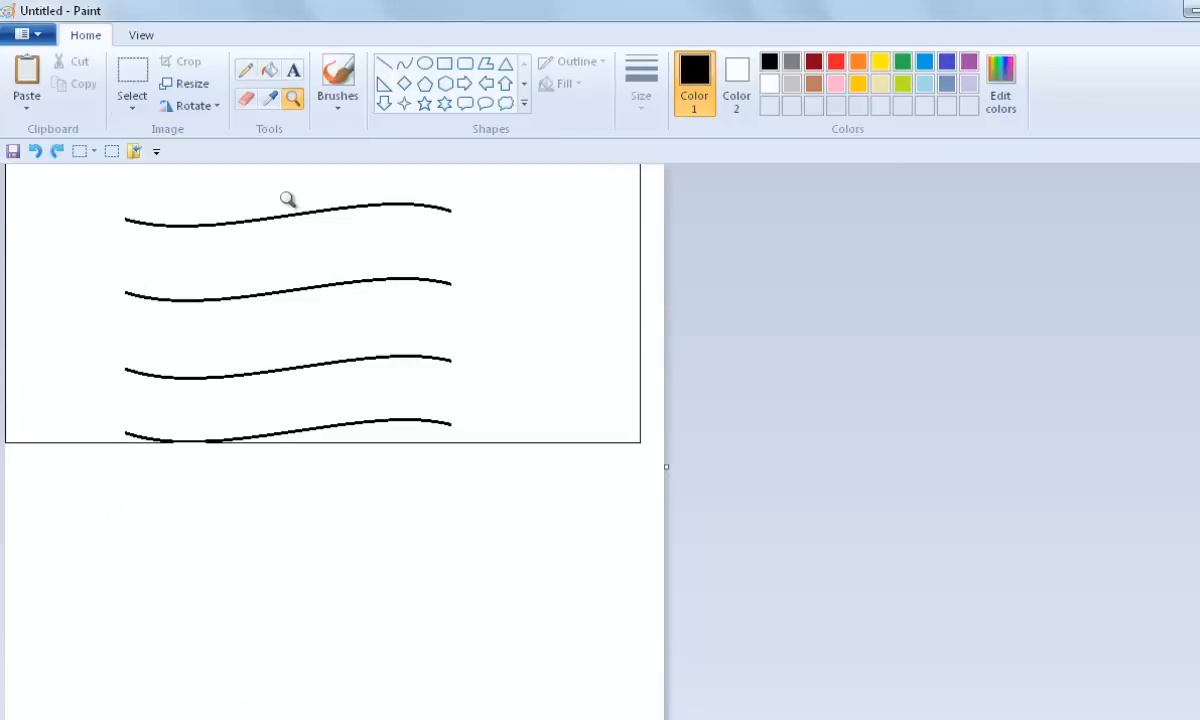
pyautogui.click(288, 199)
pyautogui.rightClick(288, 199)
pyautogui.moveTo(878, 199); pyautogui.dragTo(882, 628)
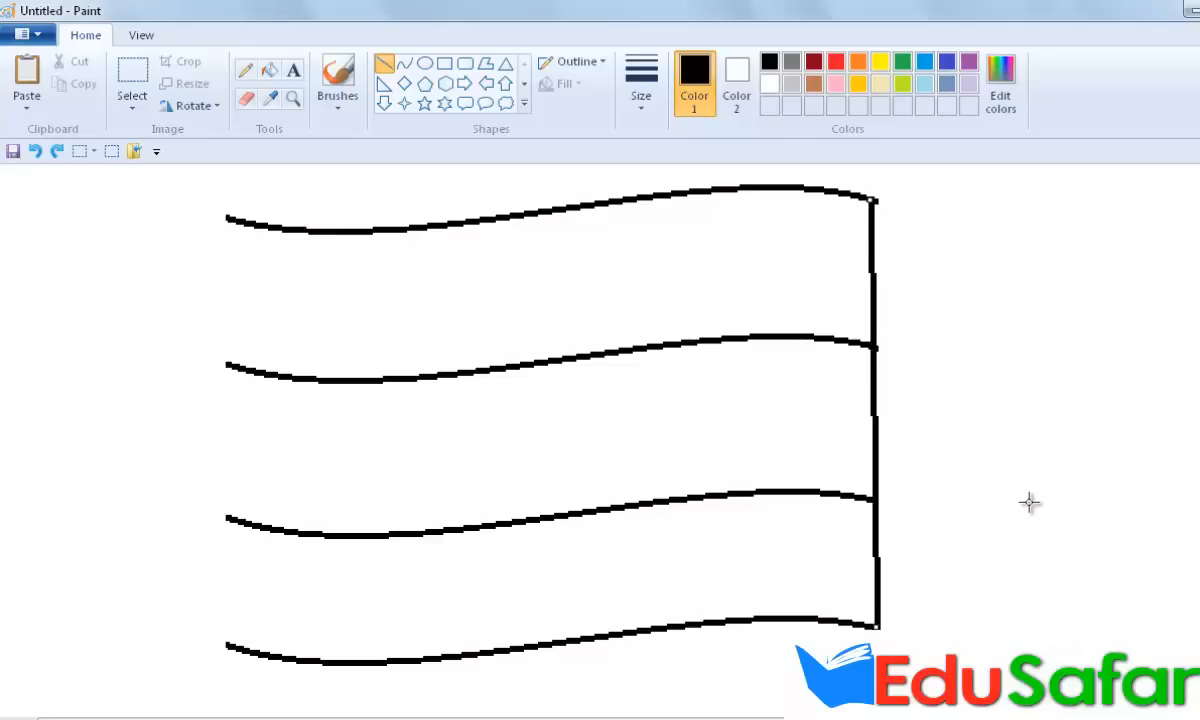
# Step: Draw a vertical straight line joining the left ends of the wavy lines to close the flag outline
pyautogui.click(246, 97)
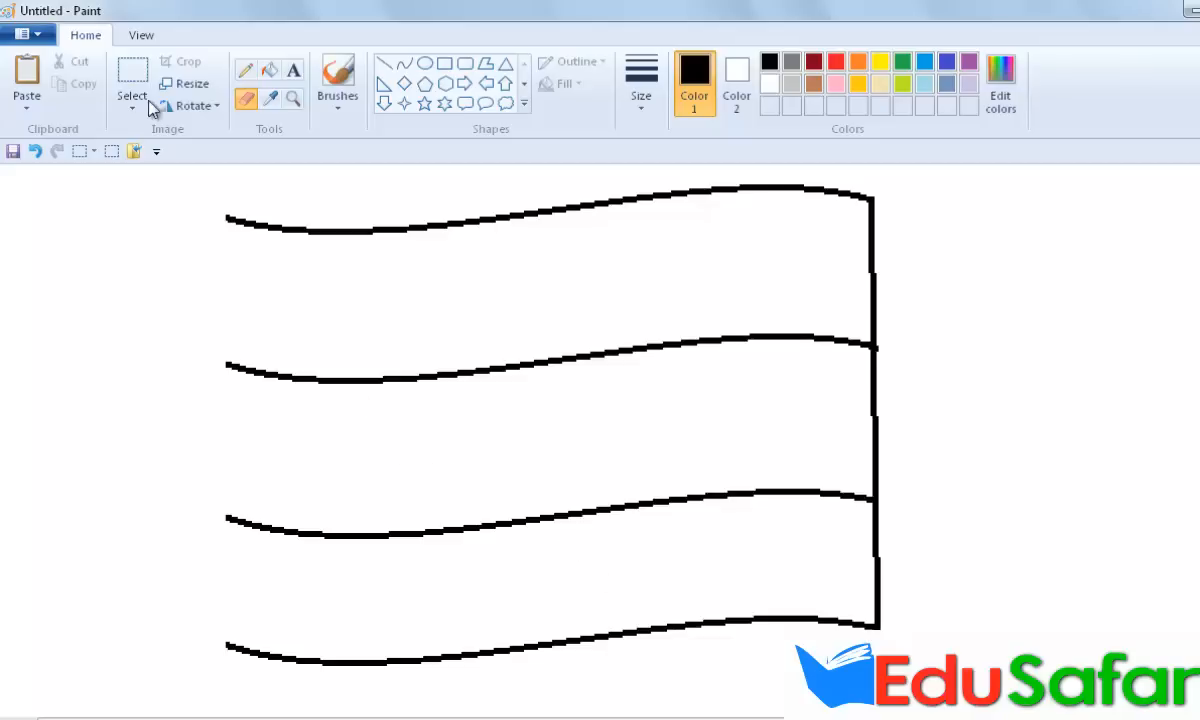
pyautogui.click(383, 63)
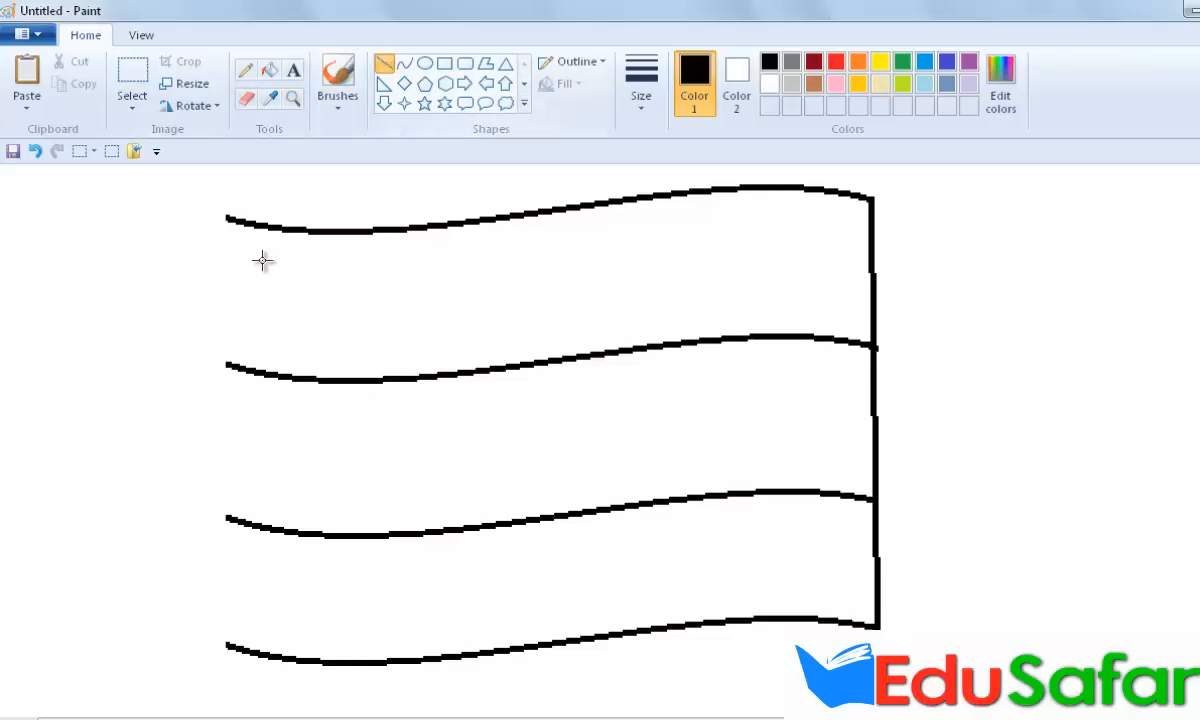
pyautogui.moveTo(222, 293); pyautogui.dragTo(229, 648)
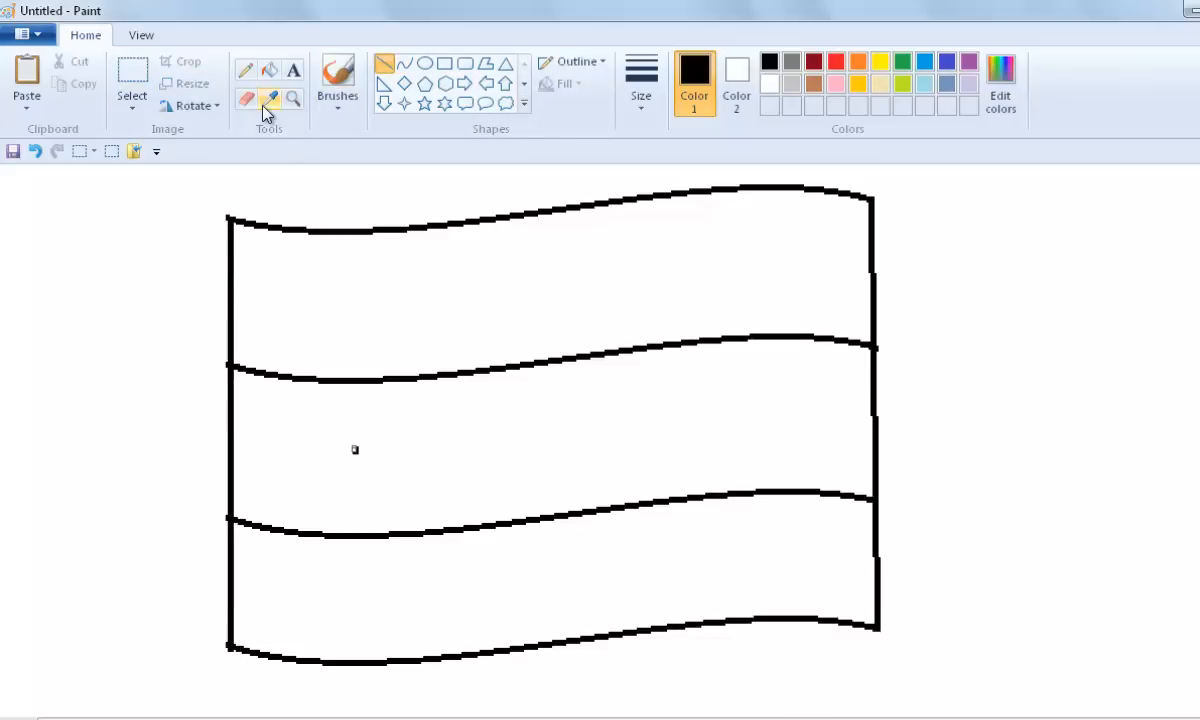
# Step: Inspect the flag outline up close and erase the stray dot inside the middle stripe
pyautogui.click(293, 99)
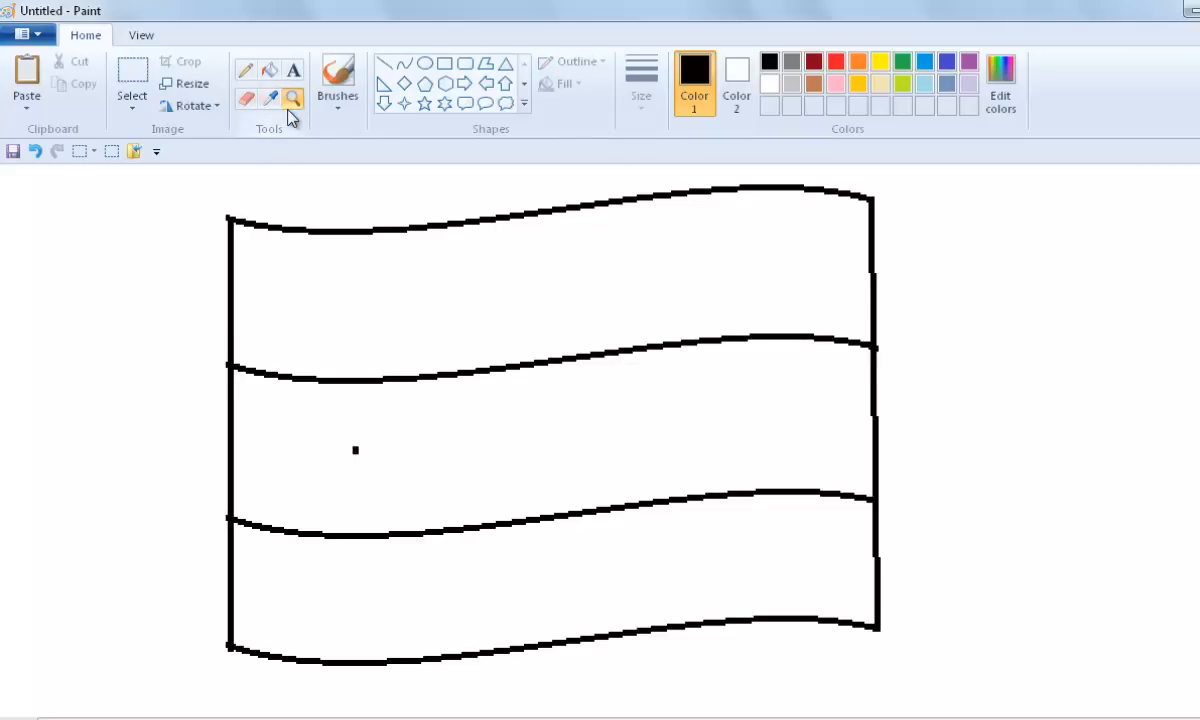
pyautogui.click(256, 260)
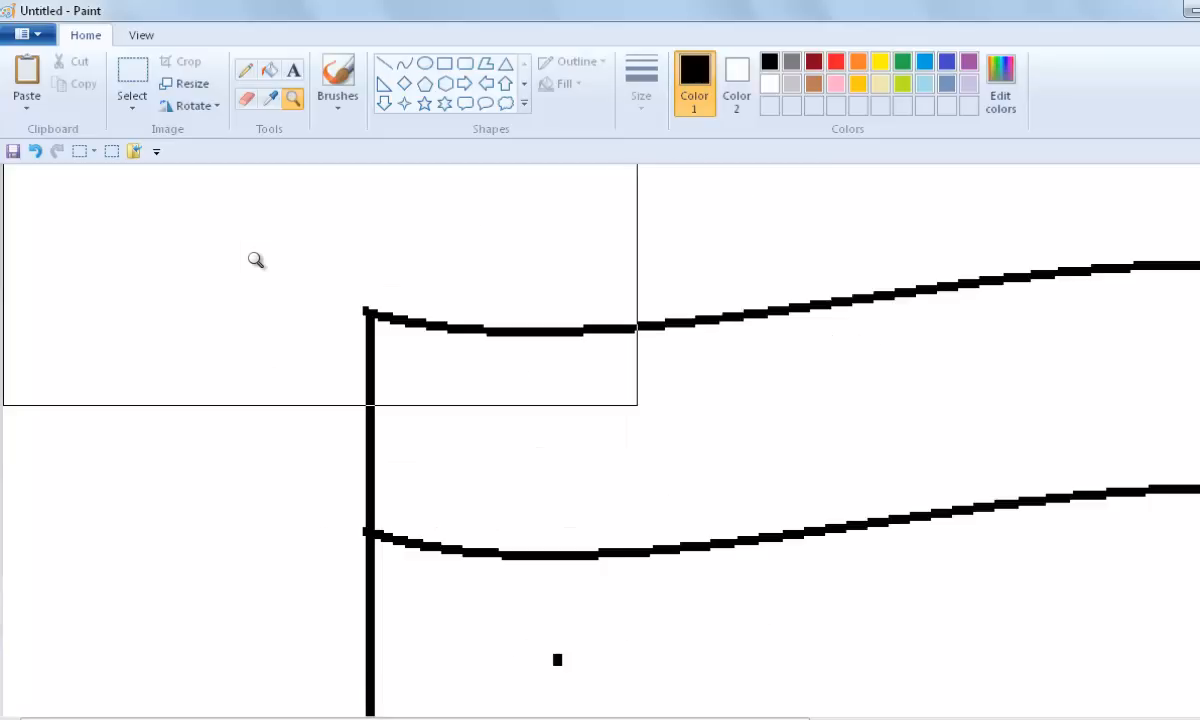
pyautogui.rightClick(256, 260)
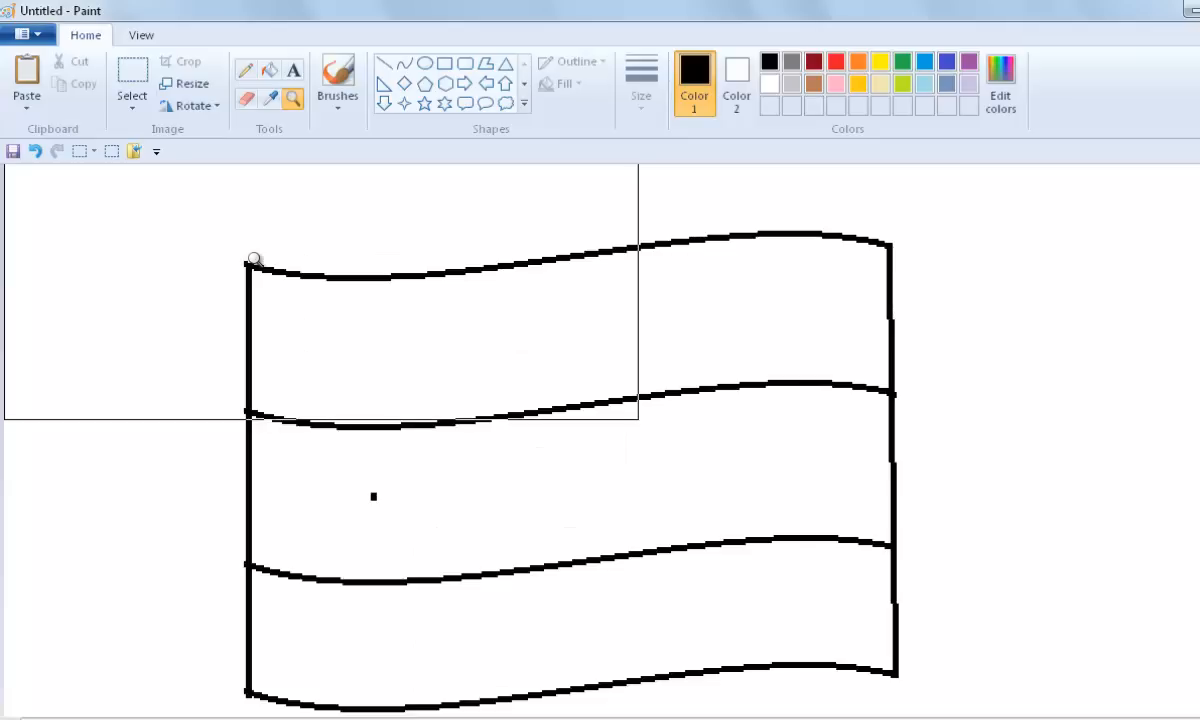
pyautogui.rightClick(256, 250)
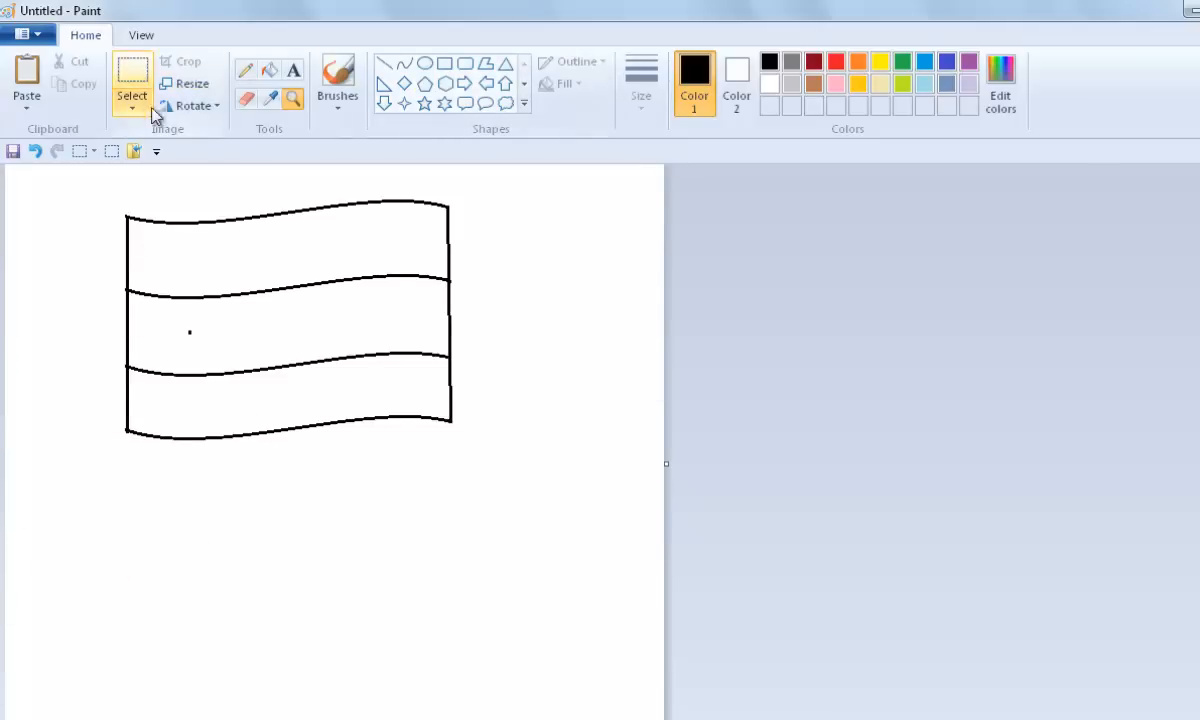
pyautogui.click(247, 99)
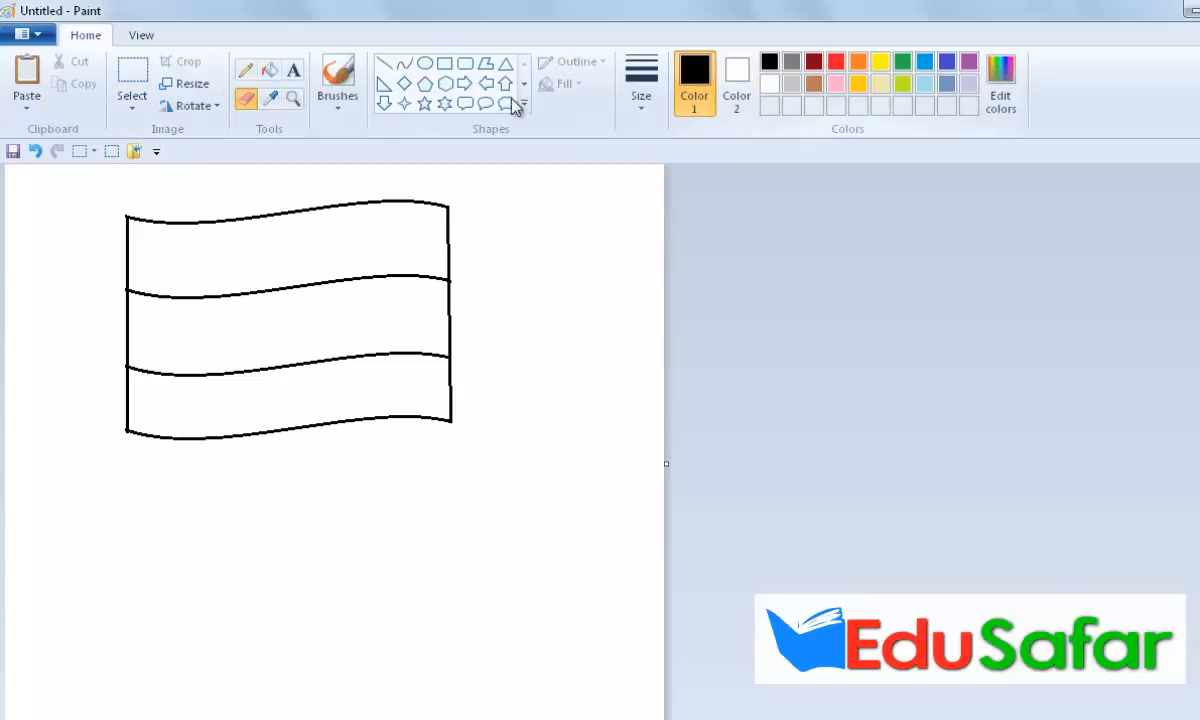
# Step: Draw a small ellipse on the empty canvas beside the flag
pyautogui.click(425, 65)
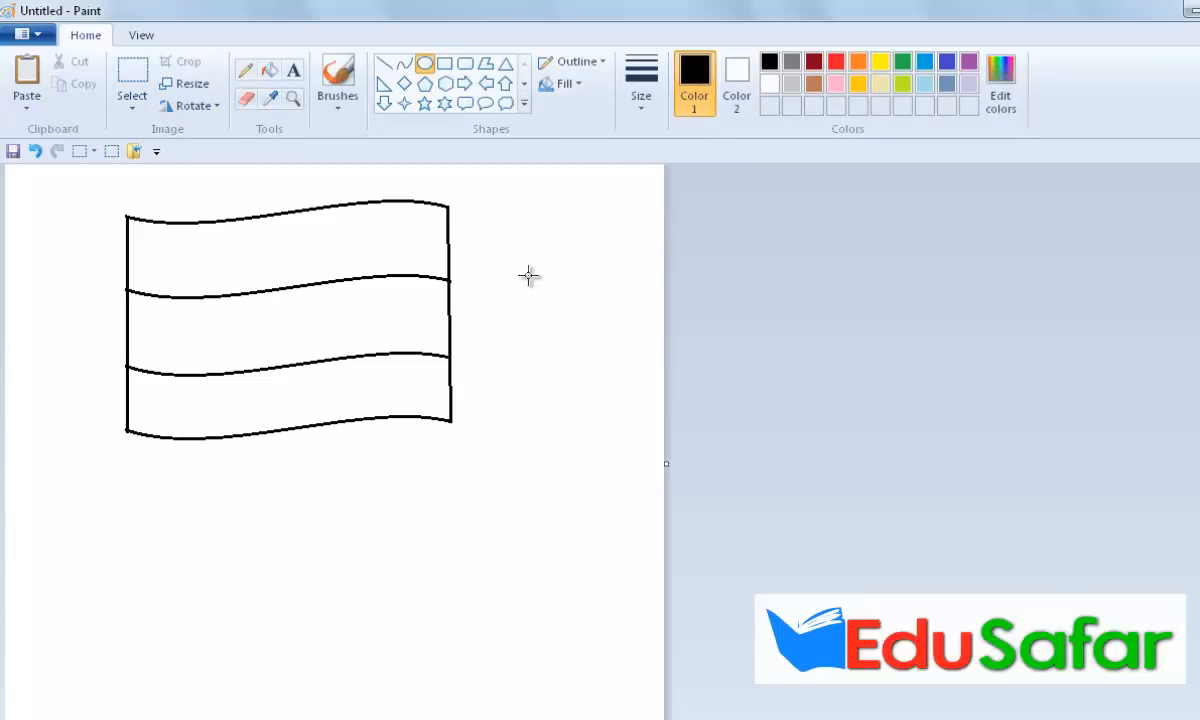
pyautogui.moveTo(529, 278); pyautogui.dragTo(583, 248)
# Step: Recolour the ellipse's outline blue using the fill tool
pyautogui.click(293, 99)
pyautogui.click(592, 280)
pyautogui.moveTo(600, 718); pyautogui.dragTo(608, 718)
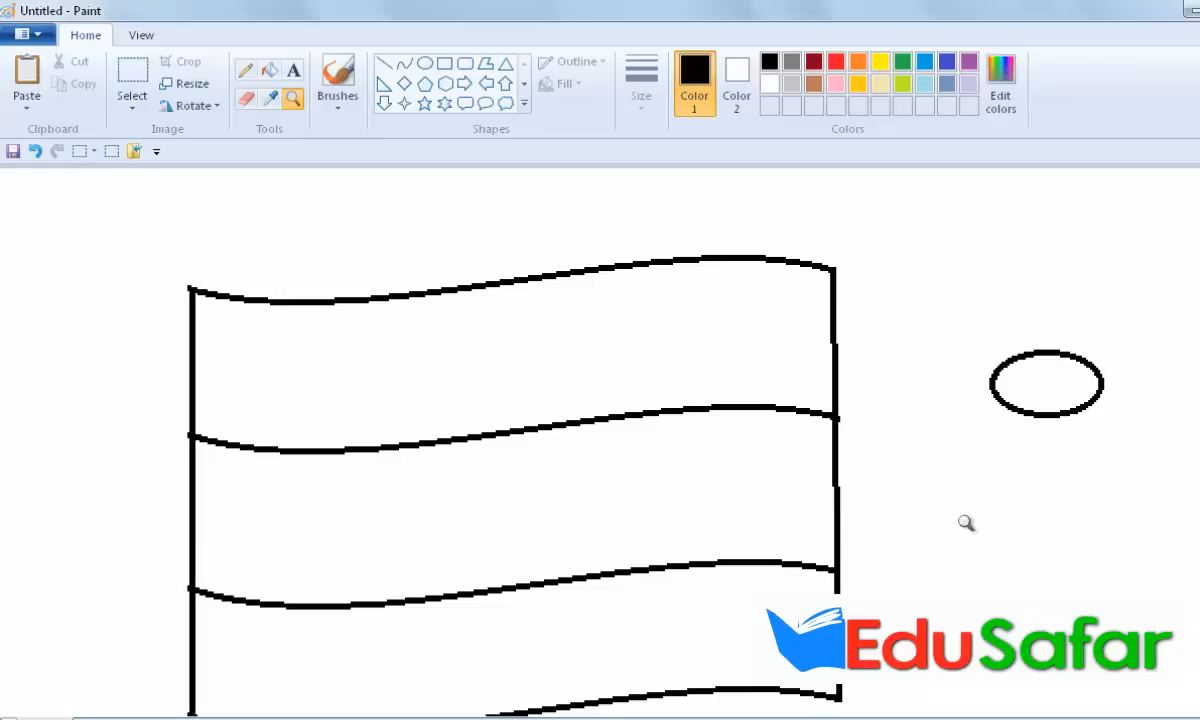
pyautogui.click(858, 414)
pyautogui.click(269, 69)
pyautogui.click(947, 61)
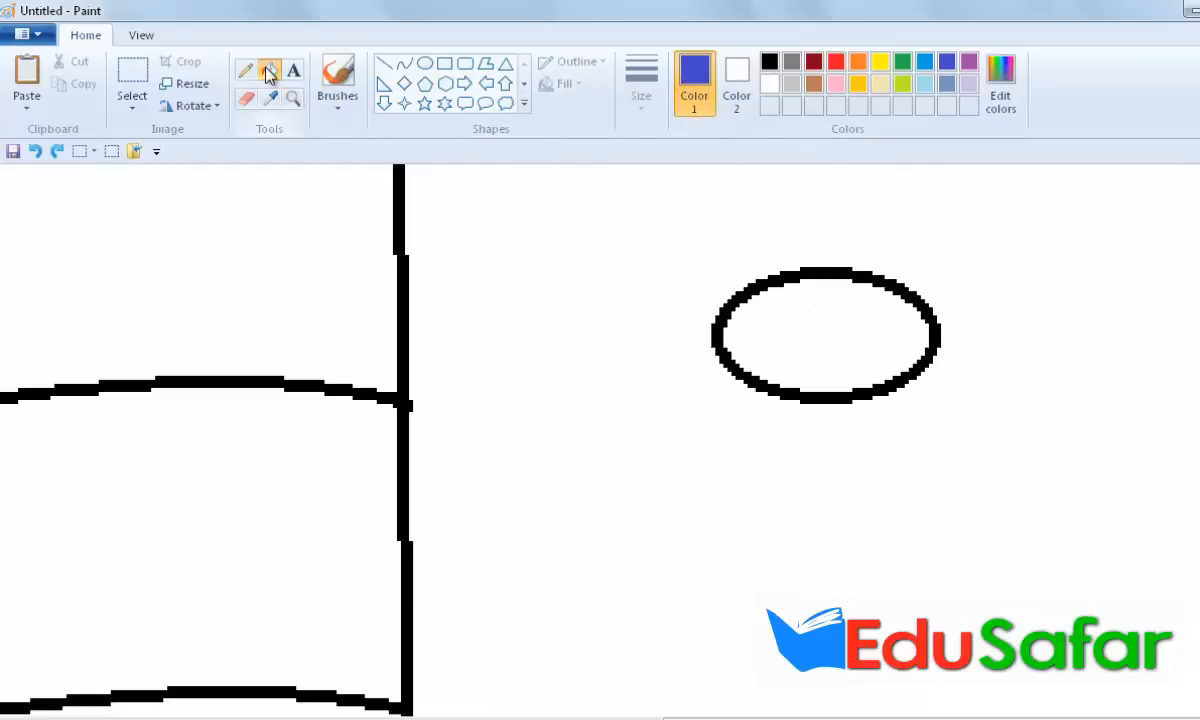
pyautogui.click(820, 266)
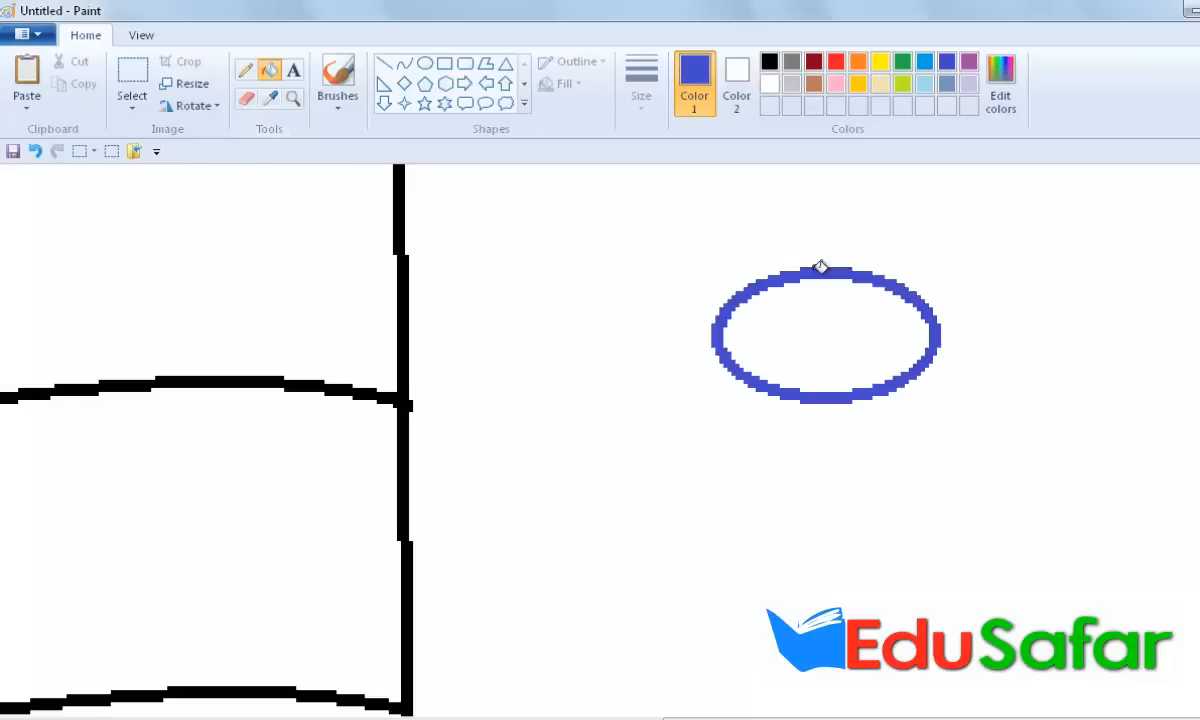
# Step: Draw blue straight lines across the ellipse through its centre to form the wheel's spokes
pyautogui.click(384, 63)
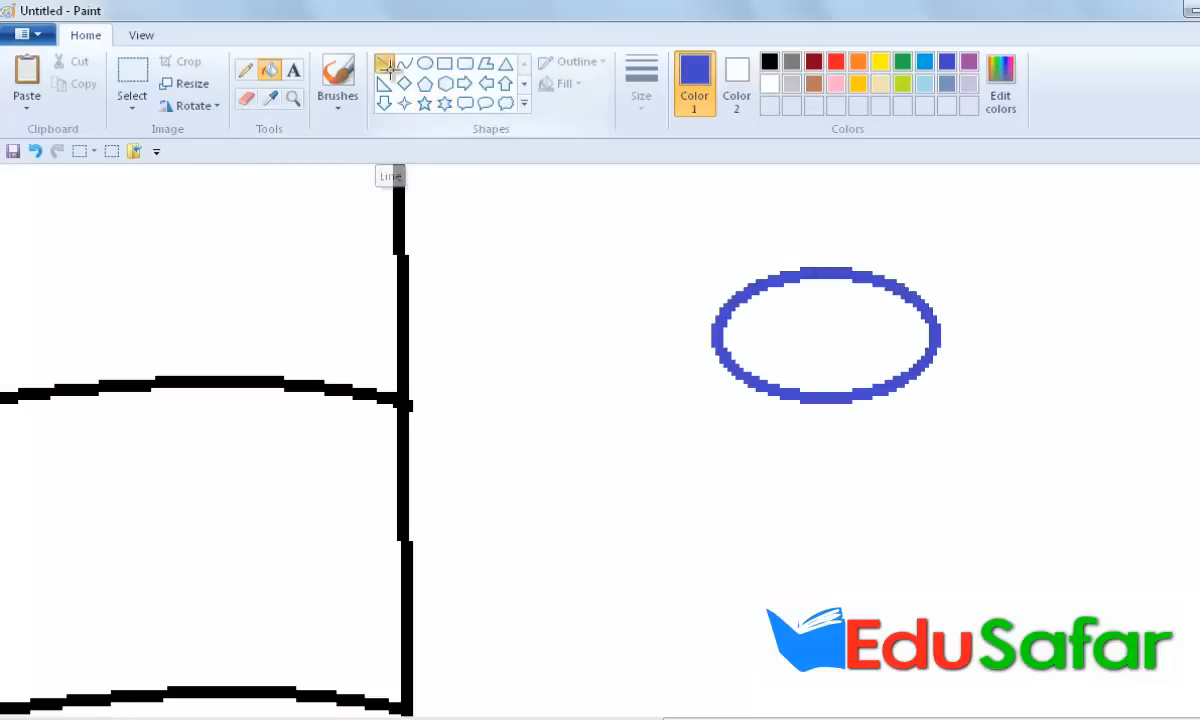
pyautogui.moveTo(828, 274); pyautogui.dragTo(830, 400)
pyautogui.moveTo(716, 337); pyautogui.dragTo(933, 337)
pyautogui.moveTo(742, 300)
pyautogui.mouseDown()
pyautogui.moveTo(884, 351)
pyautogui.moveTo(906, 375)
pyautogui.mouseUp()
pyautogui.moveTo(879, 280); pyautogui.dragTo(763, 385)
pyautogui.moveTo(787, 283); pyautogui.dragTo(871, 385)
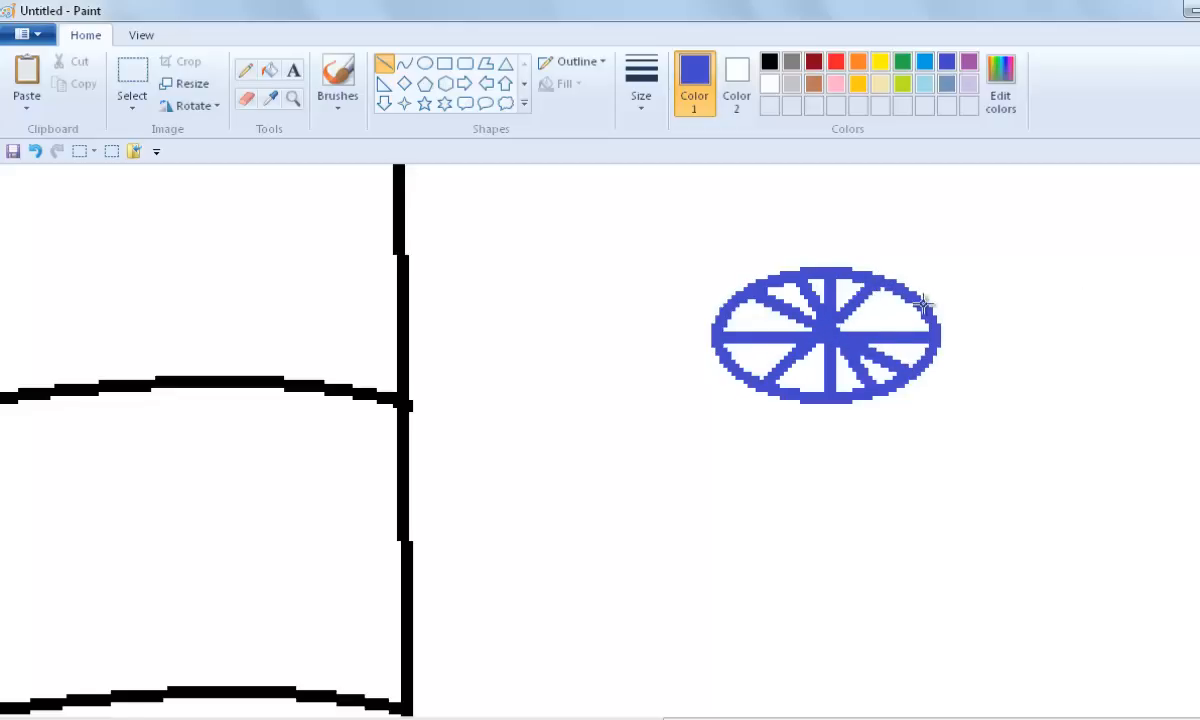
pyautogui.moveTo(922, 304); pyautogui.dragTo(737, 364)
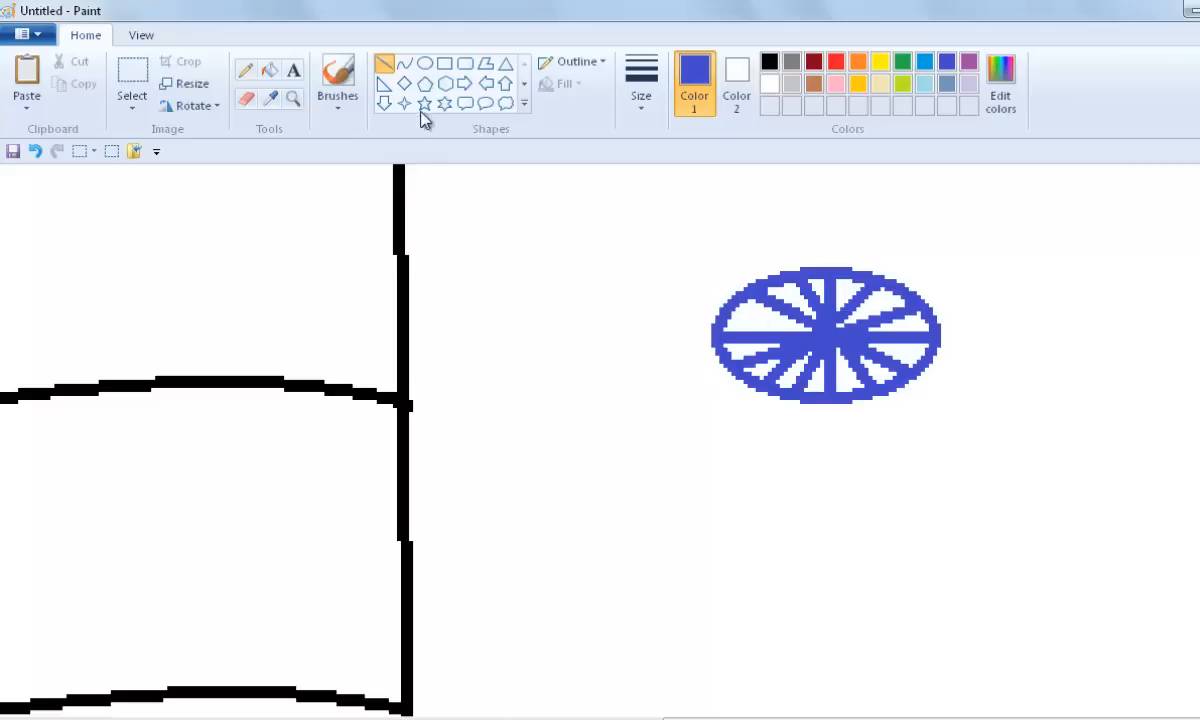
# Step: Move the blue wheel into the centre of the flag's middle stripe
pyautogui.click(293, 98)
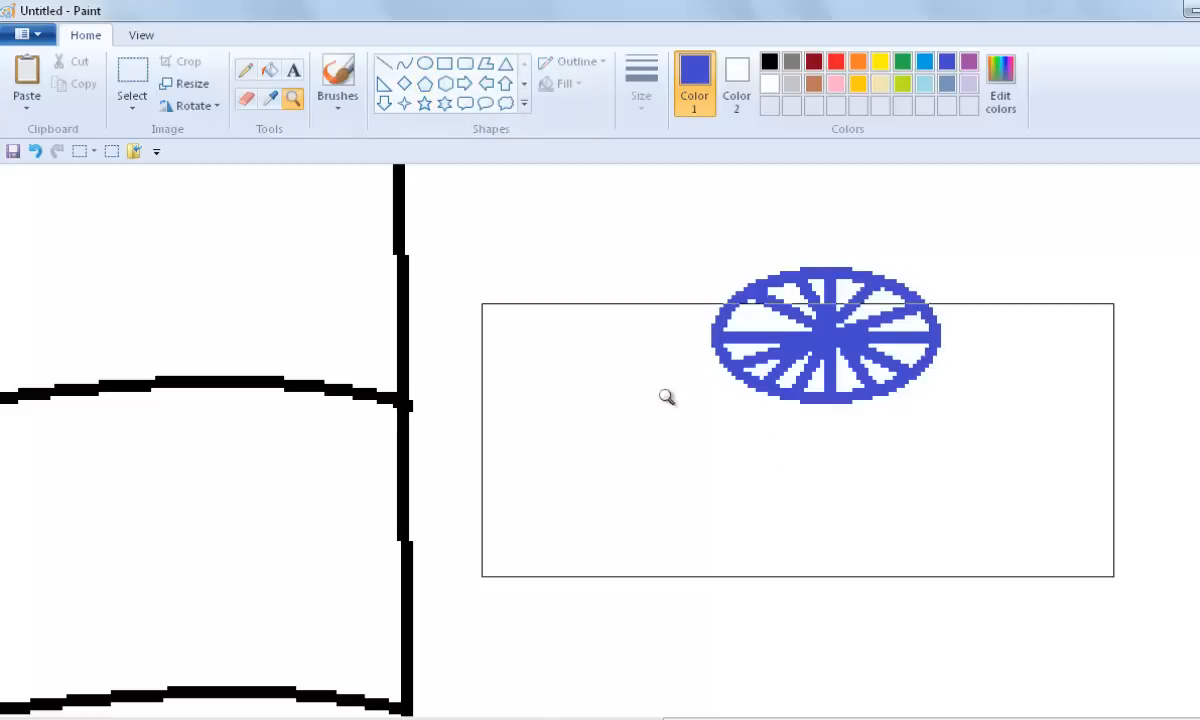
pyautogui.click(576, 327)
pyautogui.scroll(1, 582, 323)
pyautogui.scroll(-5, 584, 318)
pyautogui.click(132, 72)
pyautogui.moveTo(519, 202); pyautogui.dragTo(286, 281)
pyautogui.click(416, 466)
pyautogui.scroll(1, 416, 466)
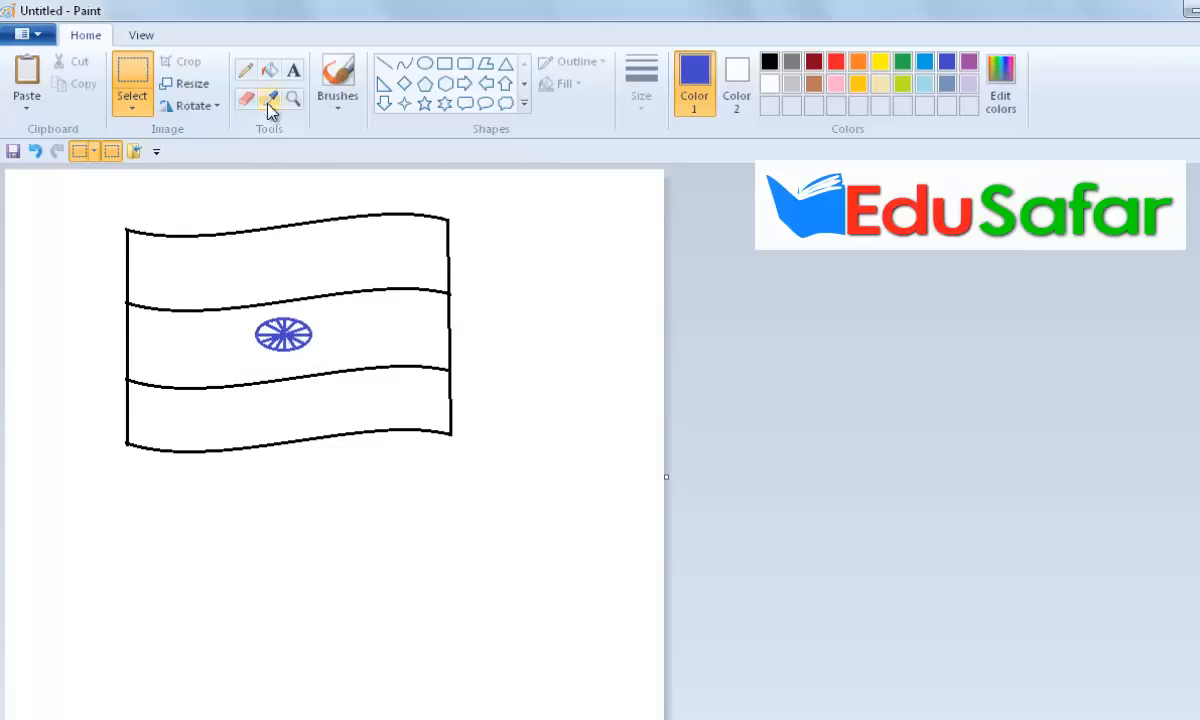
# Step: Select the whole flag drawing and move it slightly up and to the right on the canvas
pyautogui.moveTo(114, 220); pyautogui.dragTo(470, 462)
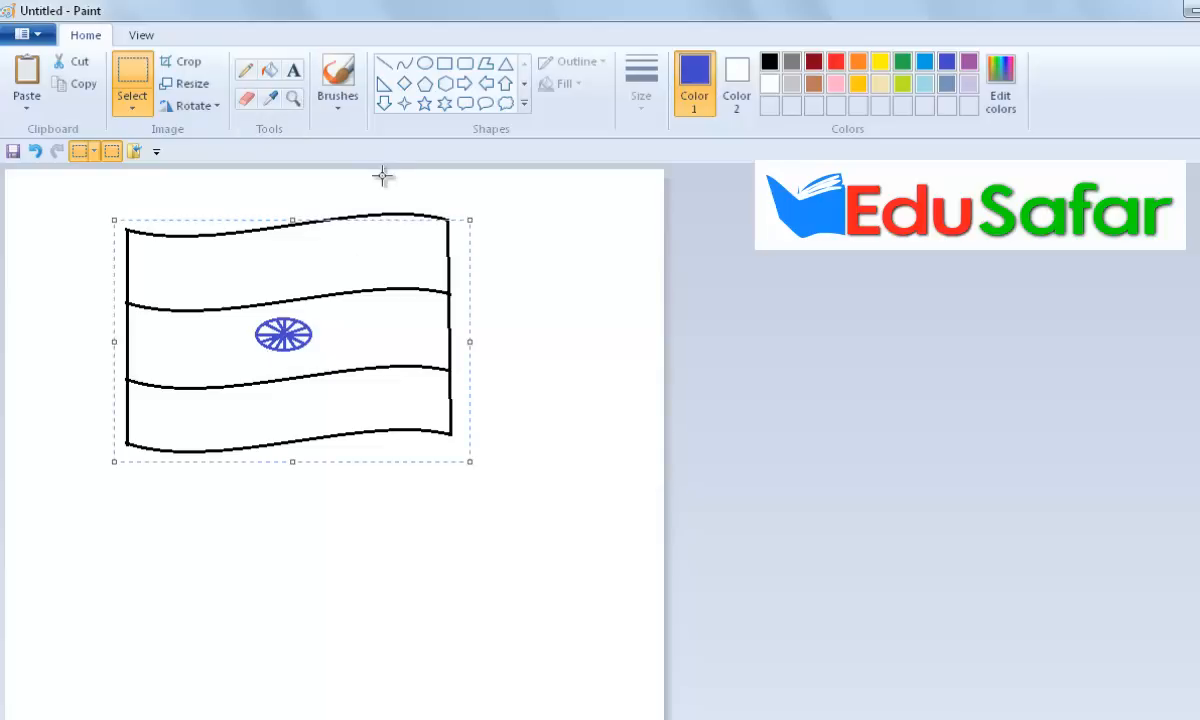
pyautogui.click(382, 176)
pyautogui.moveTo(110, 196); pyautogui.dragTo(387, 494)
pyautogui.moveTo(302, 403); pyautogui.dragTo(278, 386)
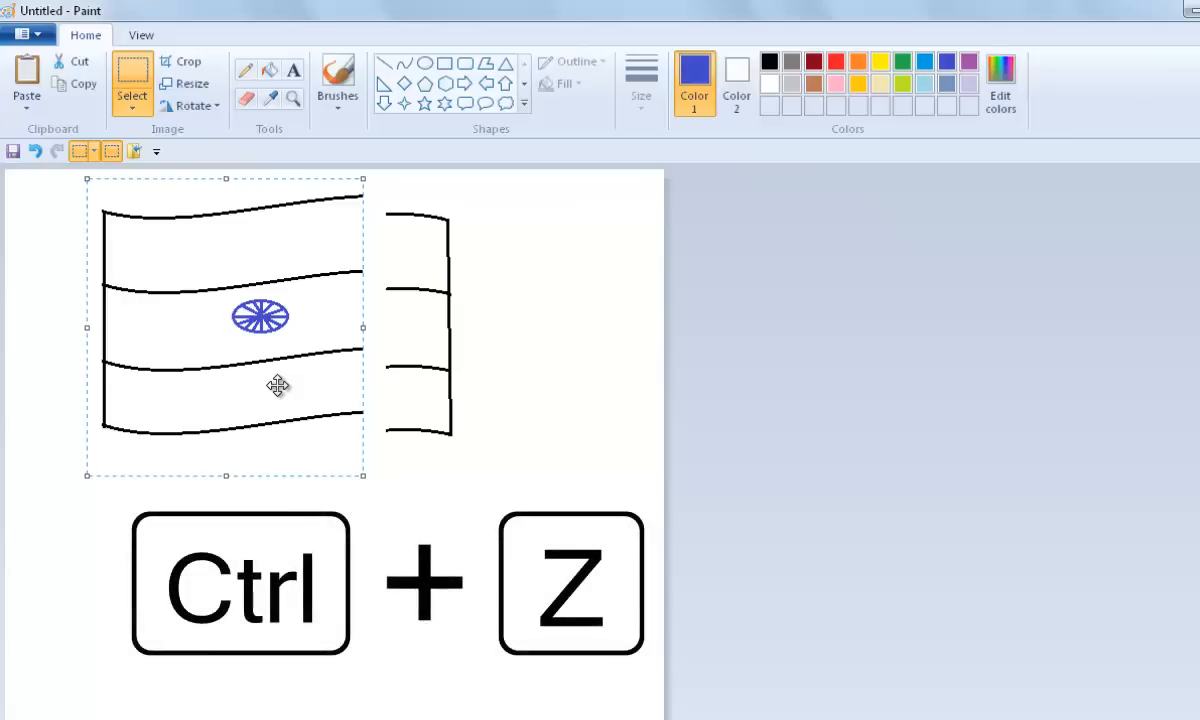
pyautogui.hotkey('ctrl', 'z')
pyautogui.hotkey('ctrl', 'y')
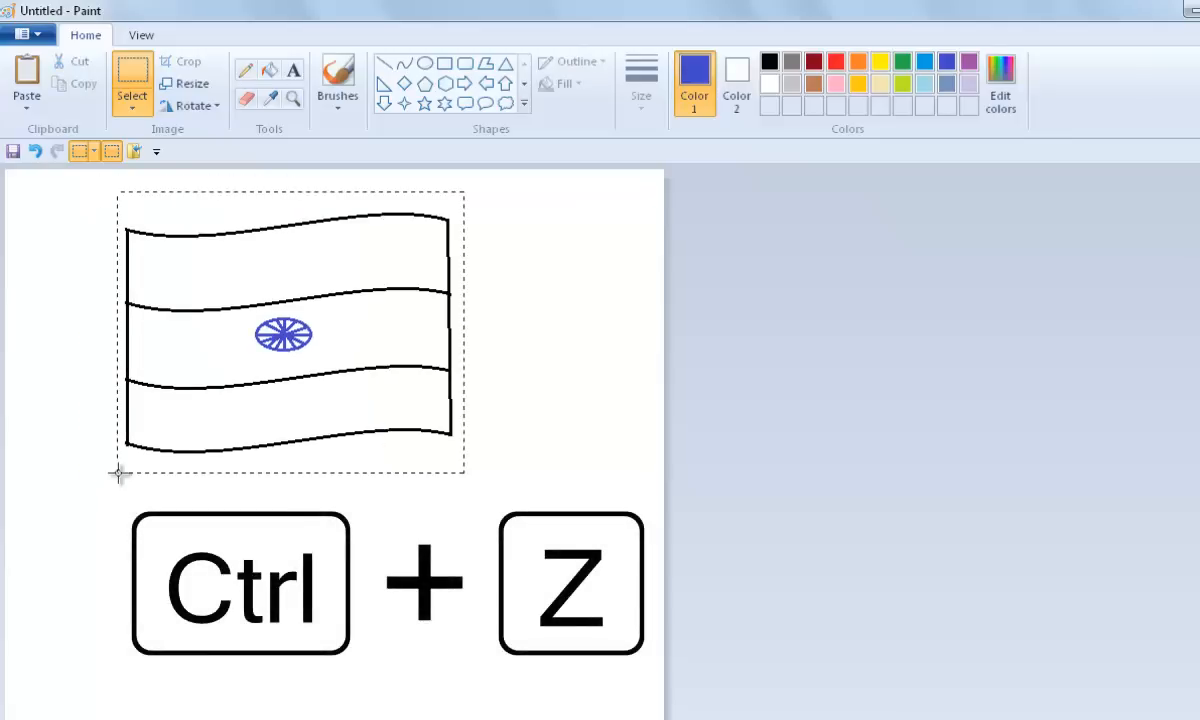
pyautogui.moveTo(186, 405); pyautogui.dragTo(232, 373)
pyautogui.click(348, 581)
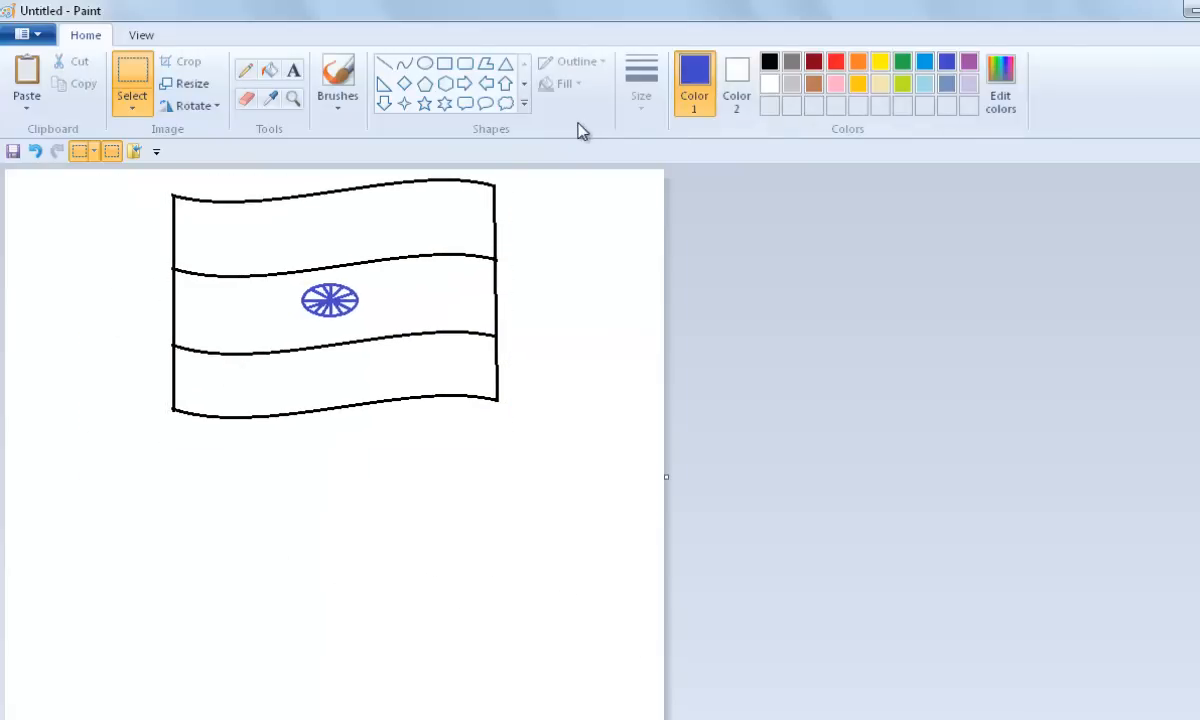
# Step: Draw a long vertical black line to the right of the flag for the flagpole
pyautogui.click(386, 66)
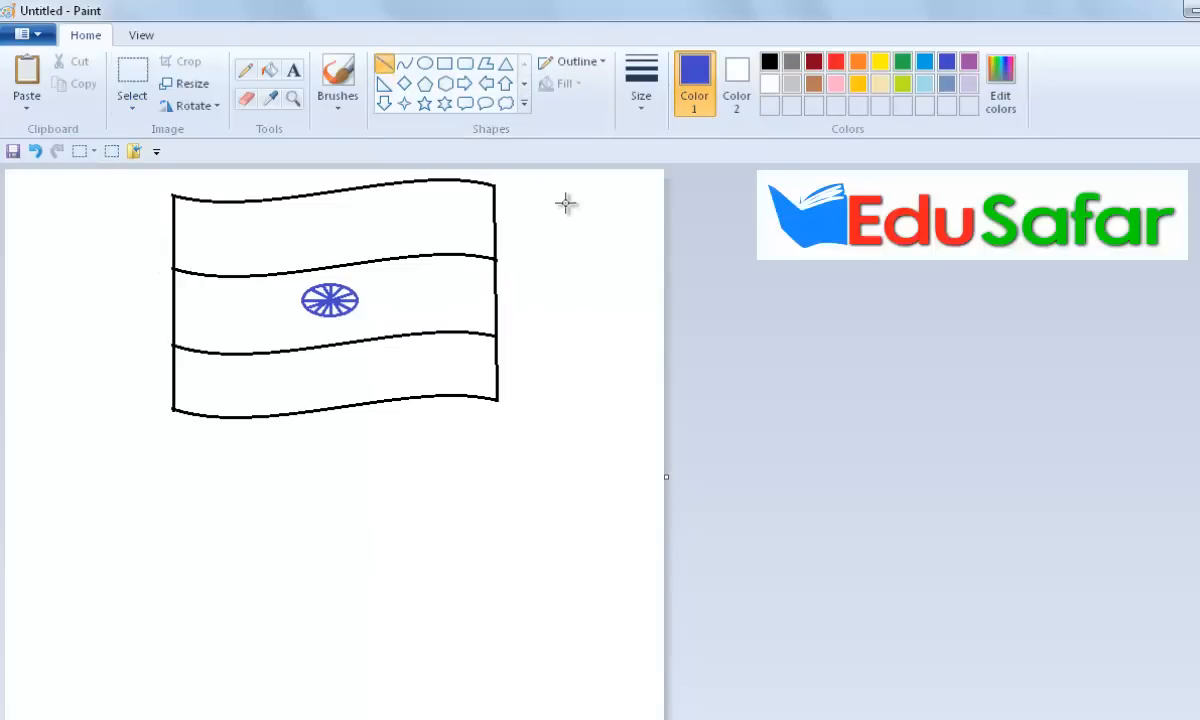
pyautogui.moveTo(566, 194); pyautogui.dragTo(566, 642)
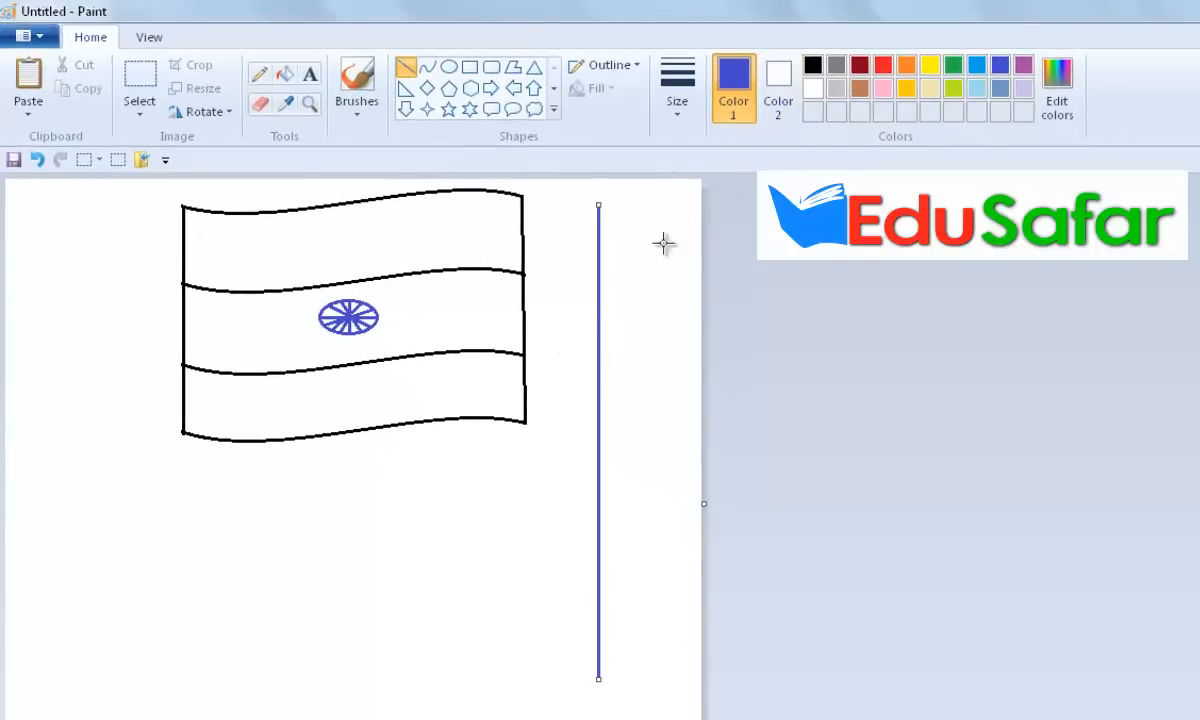
pyautogui.click(812, 66)
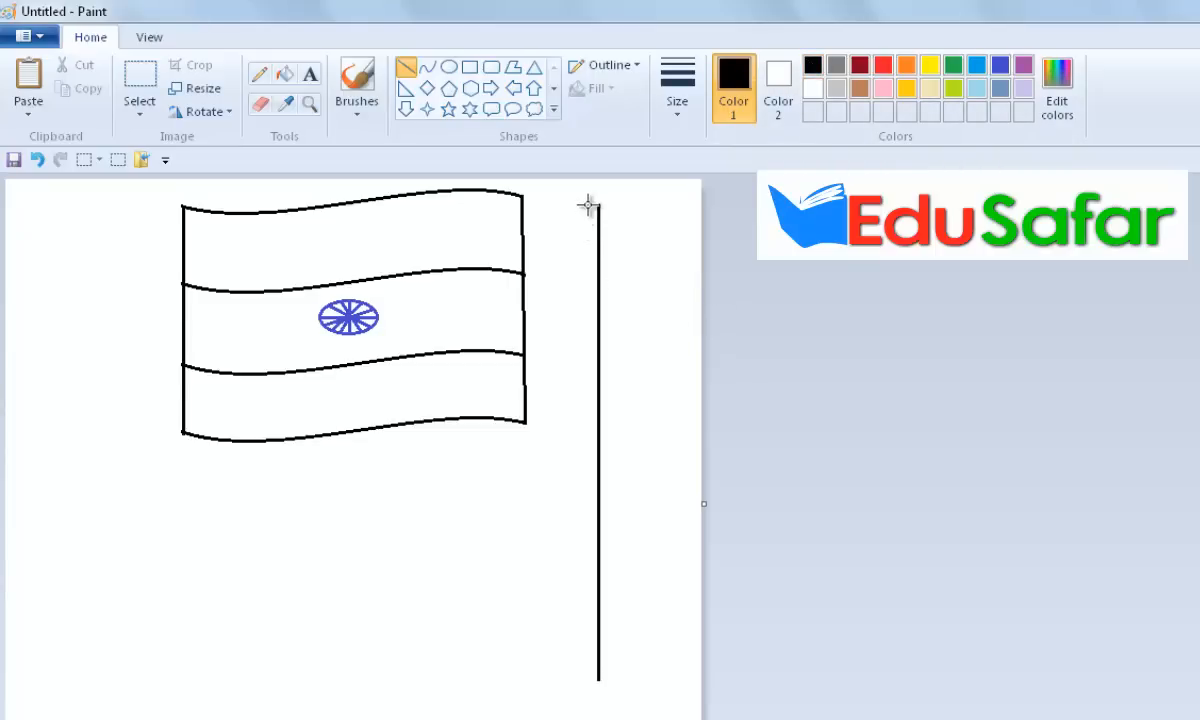
# Step: Duplicate the pole line just beside the original and cap the pair with a small ellipse
pyautogui.click(137, 79)
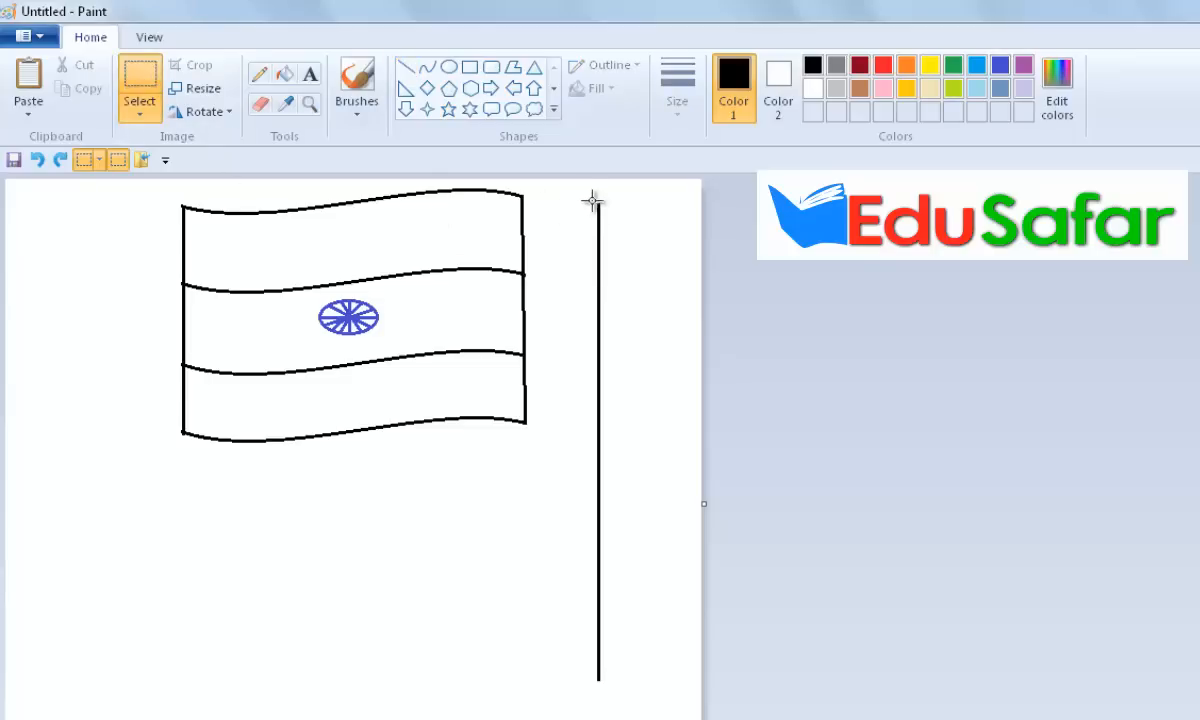
pyautogui.moveTo(591, 203); pyautogui.dragTo(605, 690)
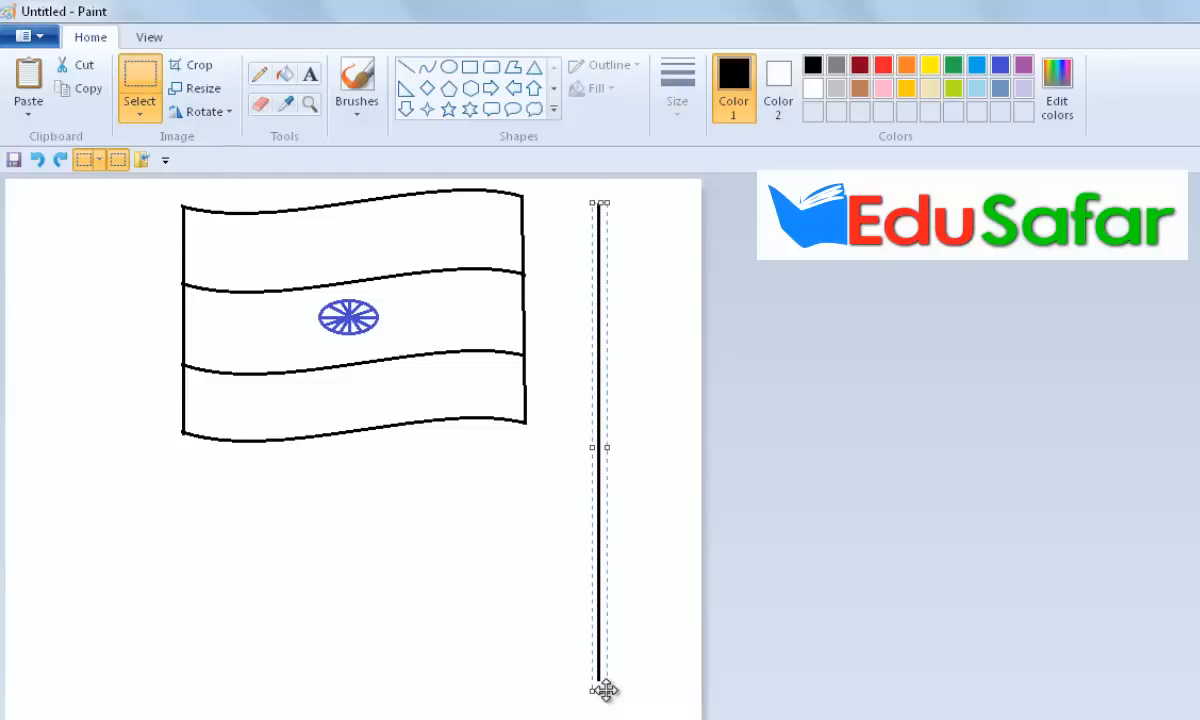
pyautogui.hotkey('ctrl', 'v')
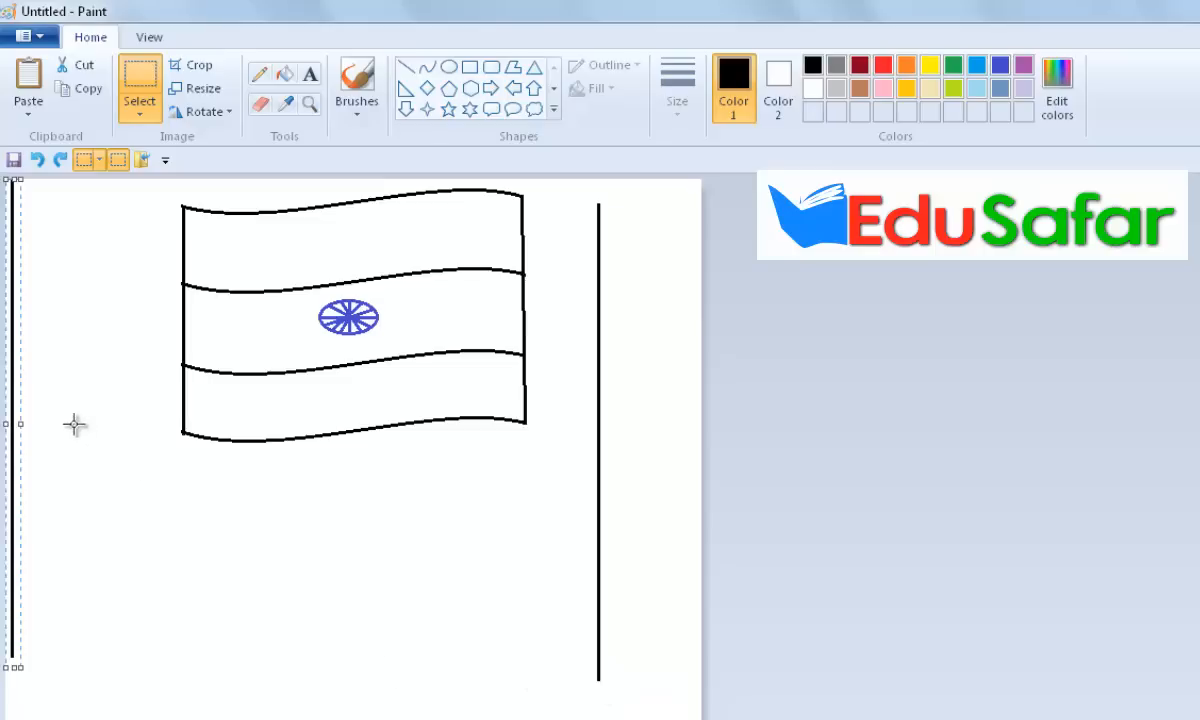
pyautogui.moveTo(8, 372); pyautogui.dragTo(616, 397)
pyautogui.press('Left')
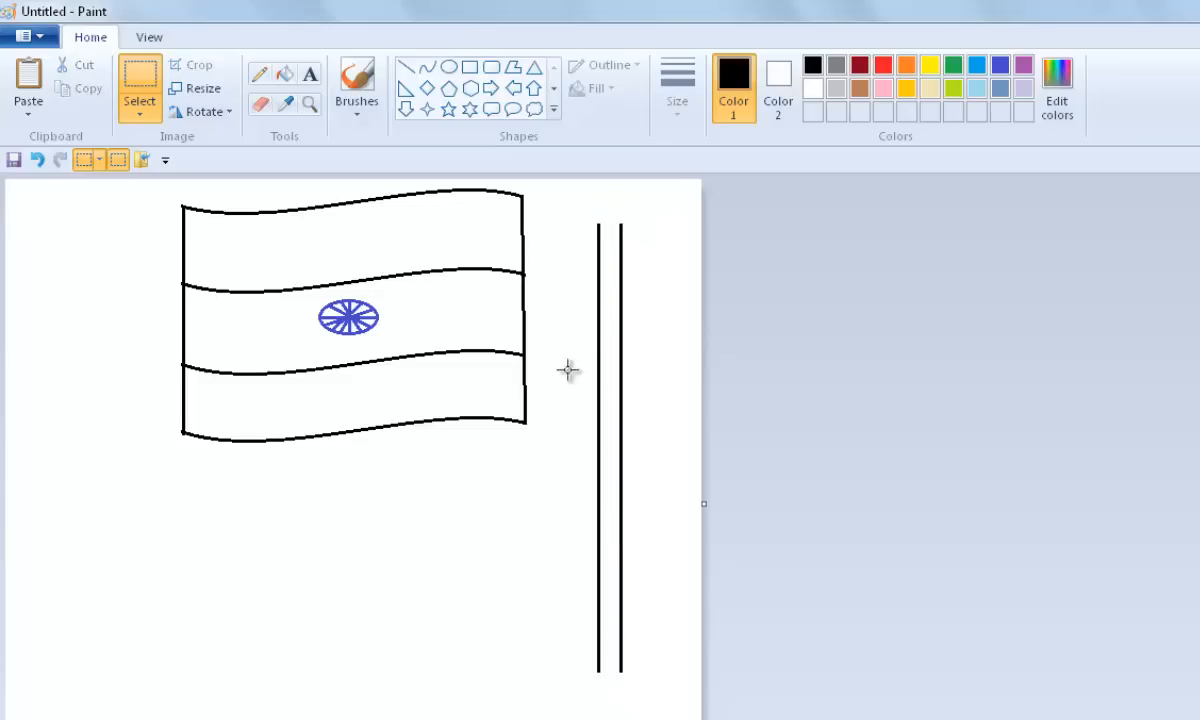
pyautogui.click(448, 67)
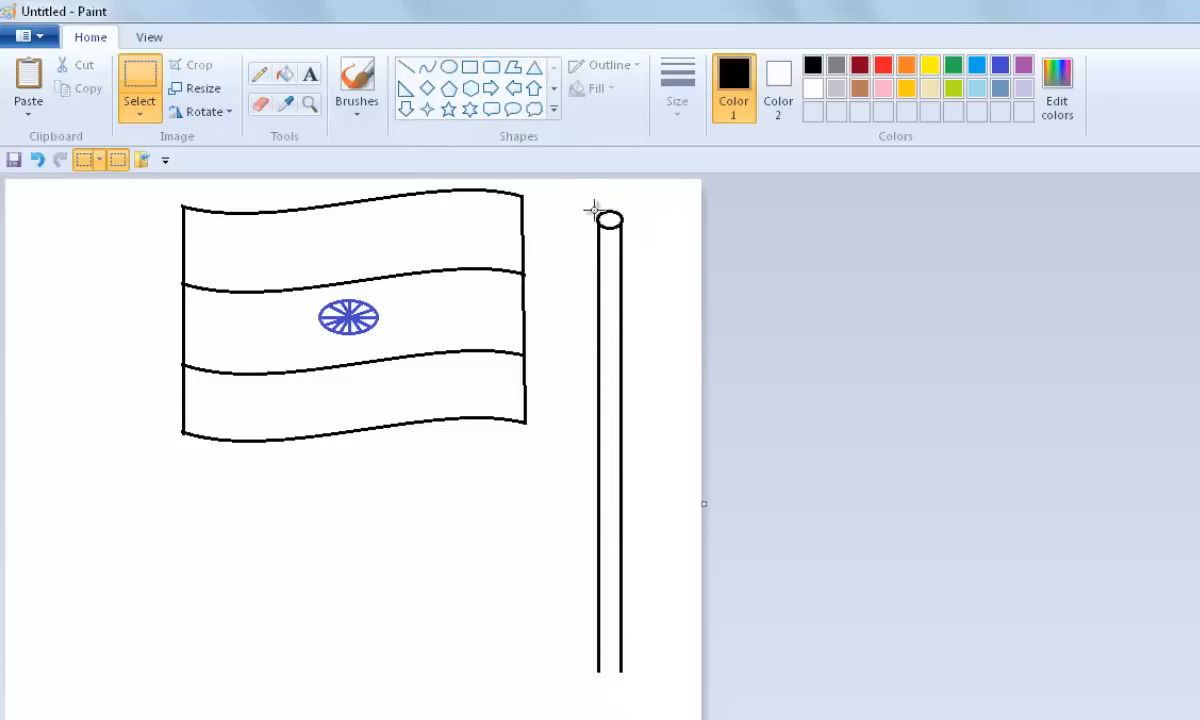
# Step: Select the flagpole and move it against the flag's left edge
pyautogui.moveTo(588, 205); pyautogui.dragTo(640, 693)
pyautogui.moveTo(576, 465); pyautogui.dragTo(157, 462)
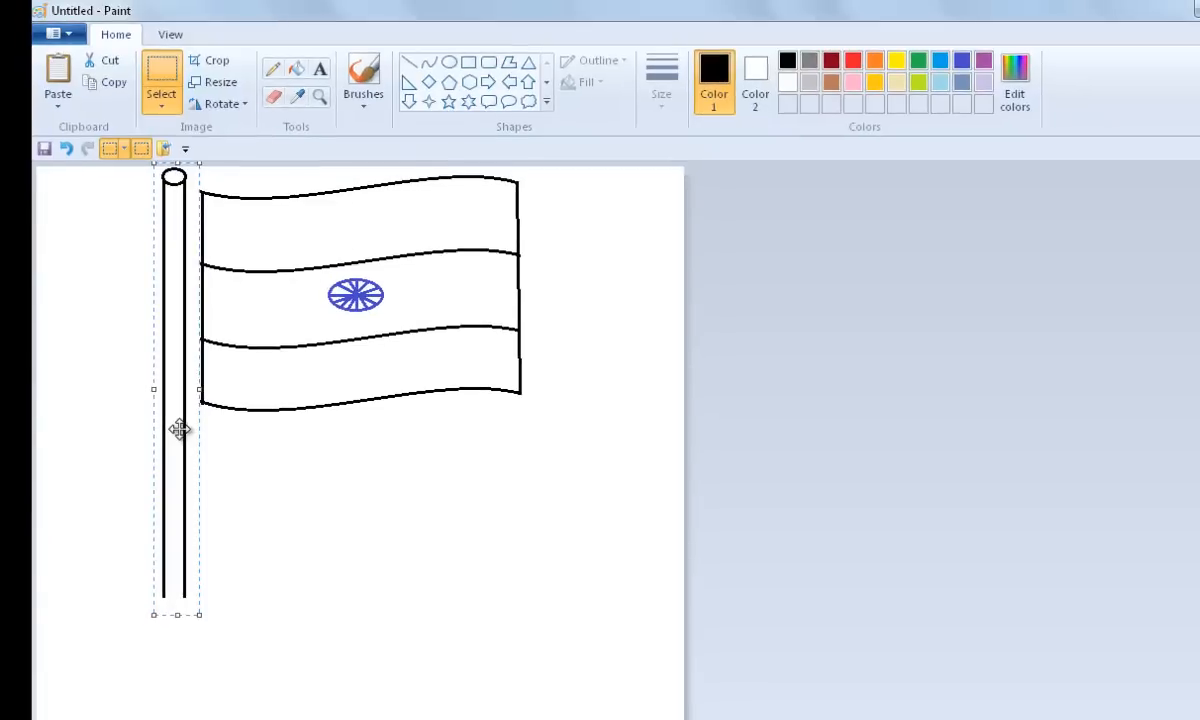
pyautogui.moveTo(178, 428); pyautogui.dragTo(179, 428)
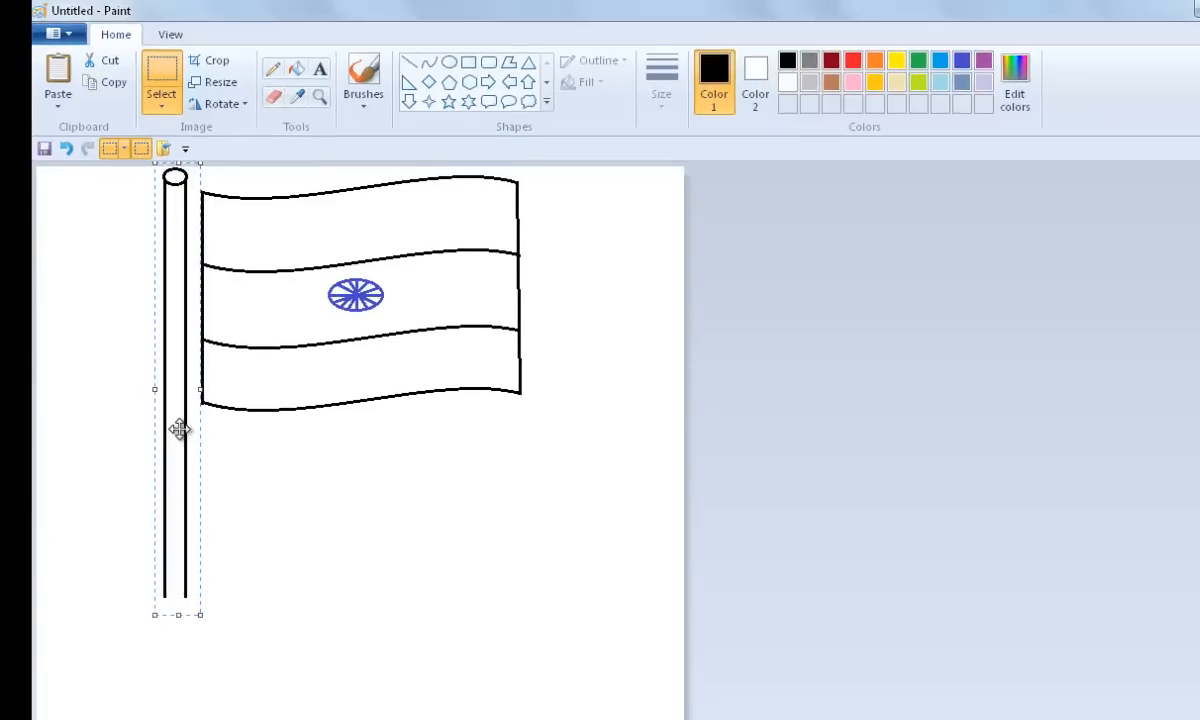
pyautogui.click(246, 516)
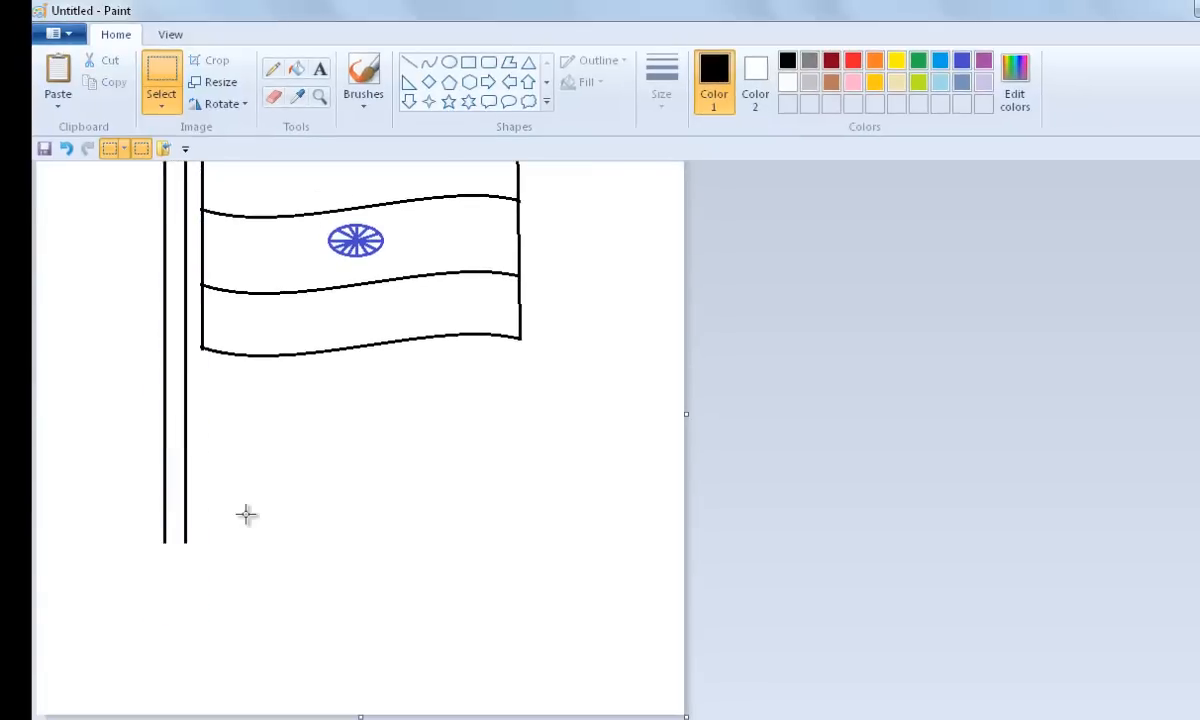
# Step: Draw three stacked rectangles of increasing width as a stepped base at the pole's foot
pyautogui.click(467, 63)
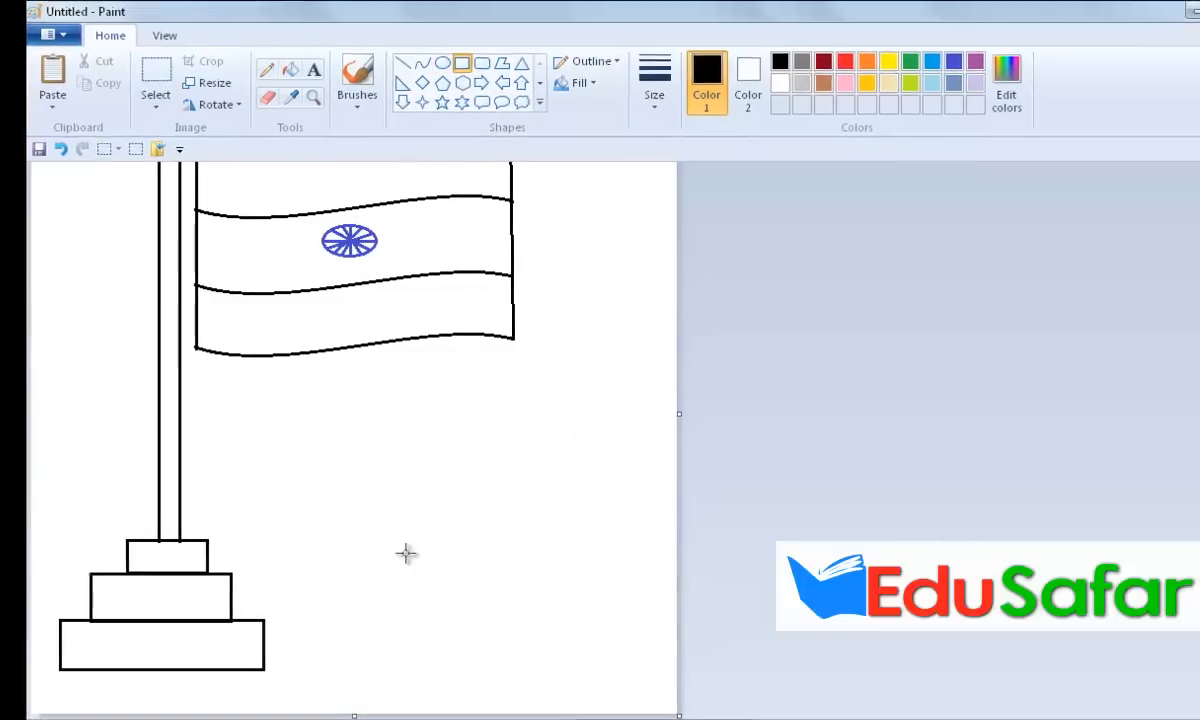
pyautogui.scroll(2, 410, 556)
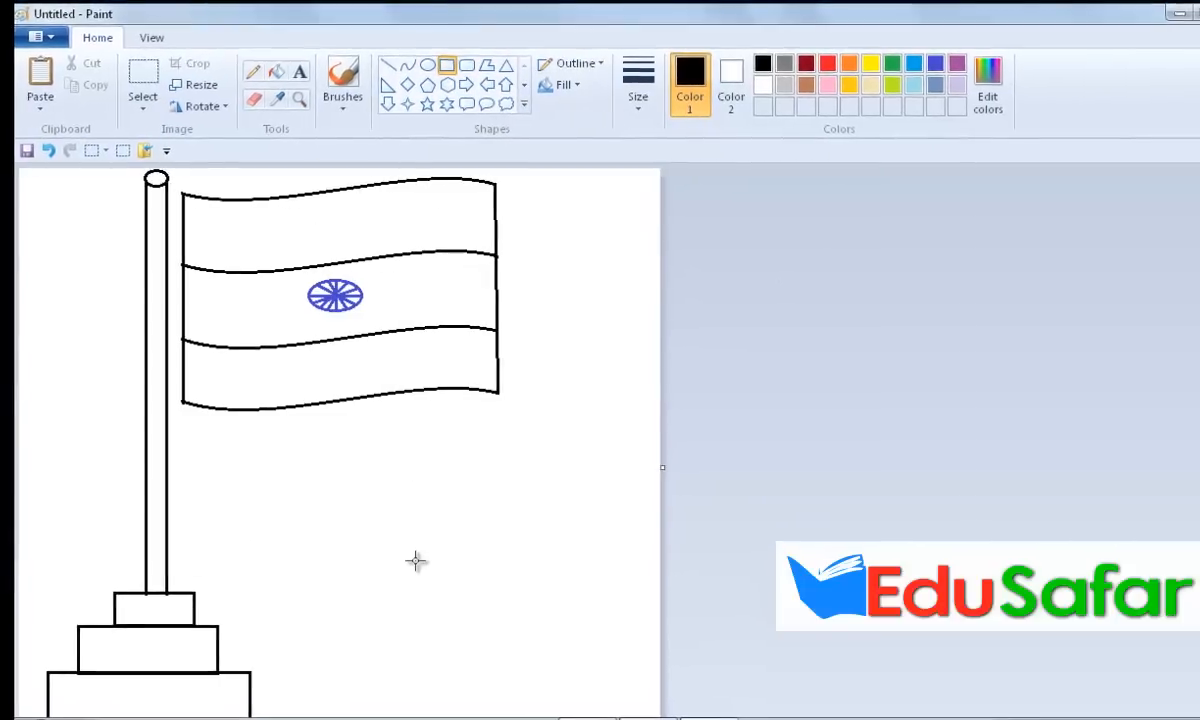
pyautogui.scroll(-1, 410, 559)
pyautogui.scroll(1, 410, 559)
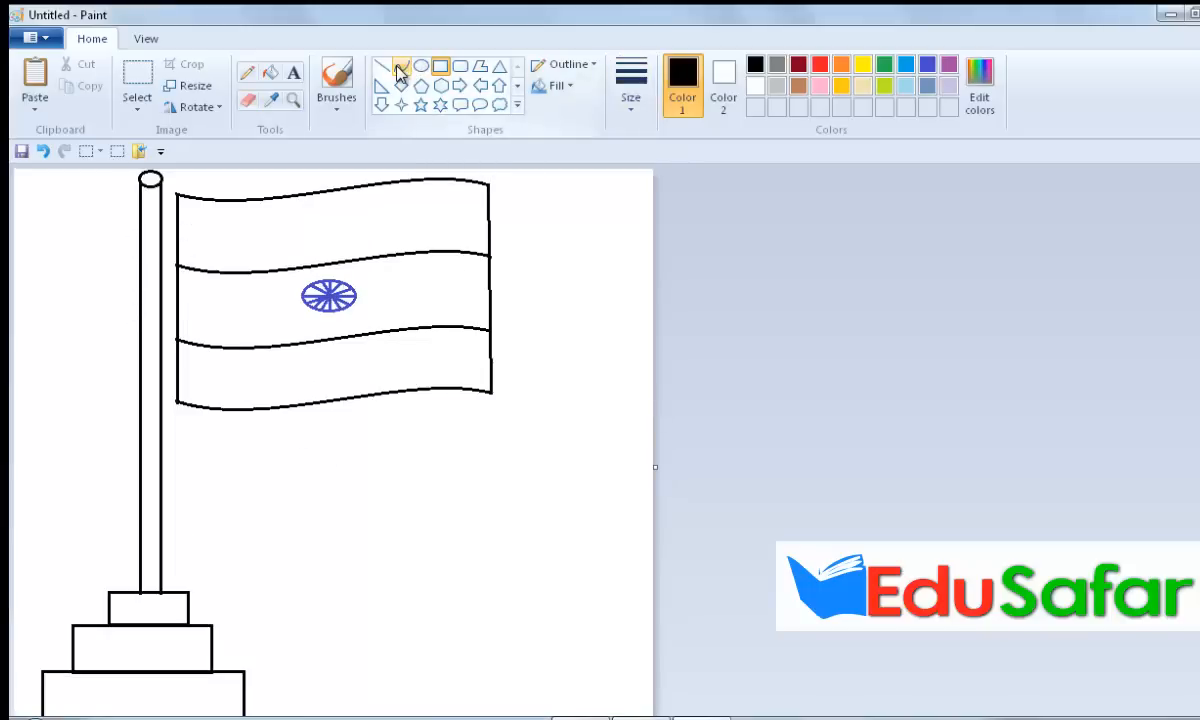
# Step: Draw two thin ellipses around the pole at the top and bottom stripes as flag rings
pyautogui.click(424, 70)
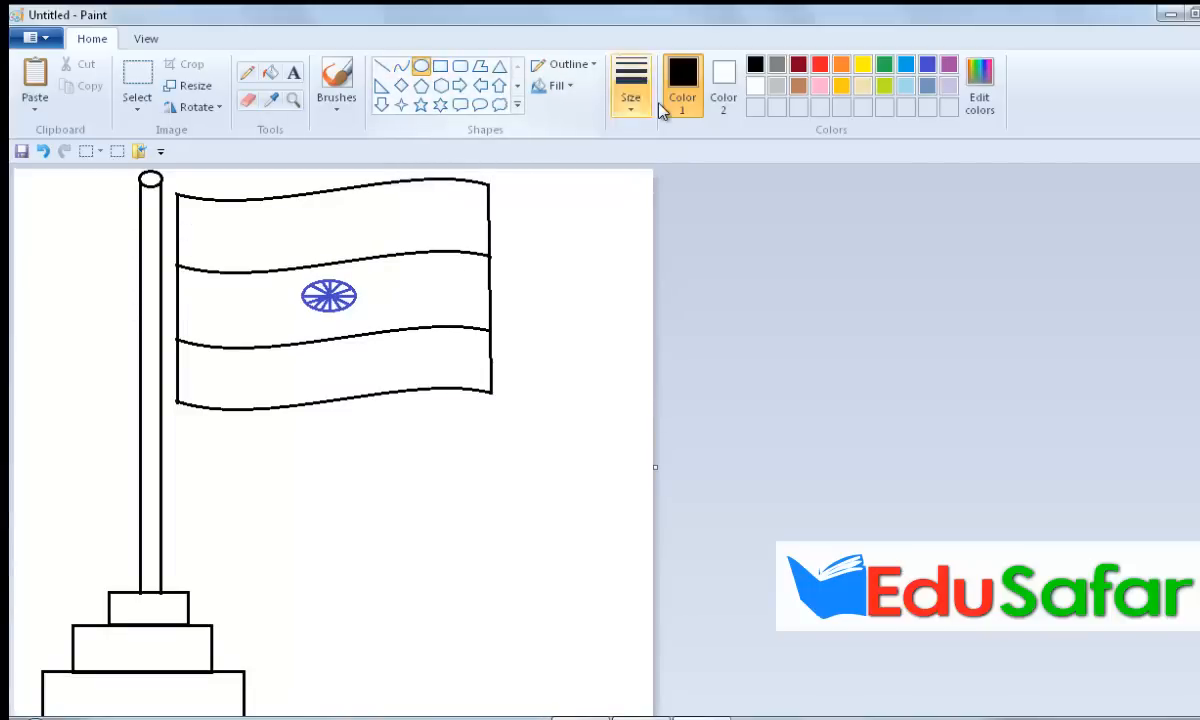
pyautogui.click(631, 108)
pyautogui.click(631, 143)
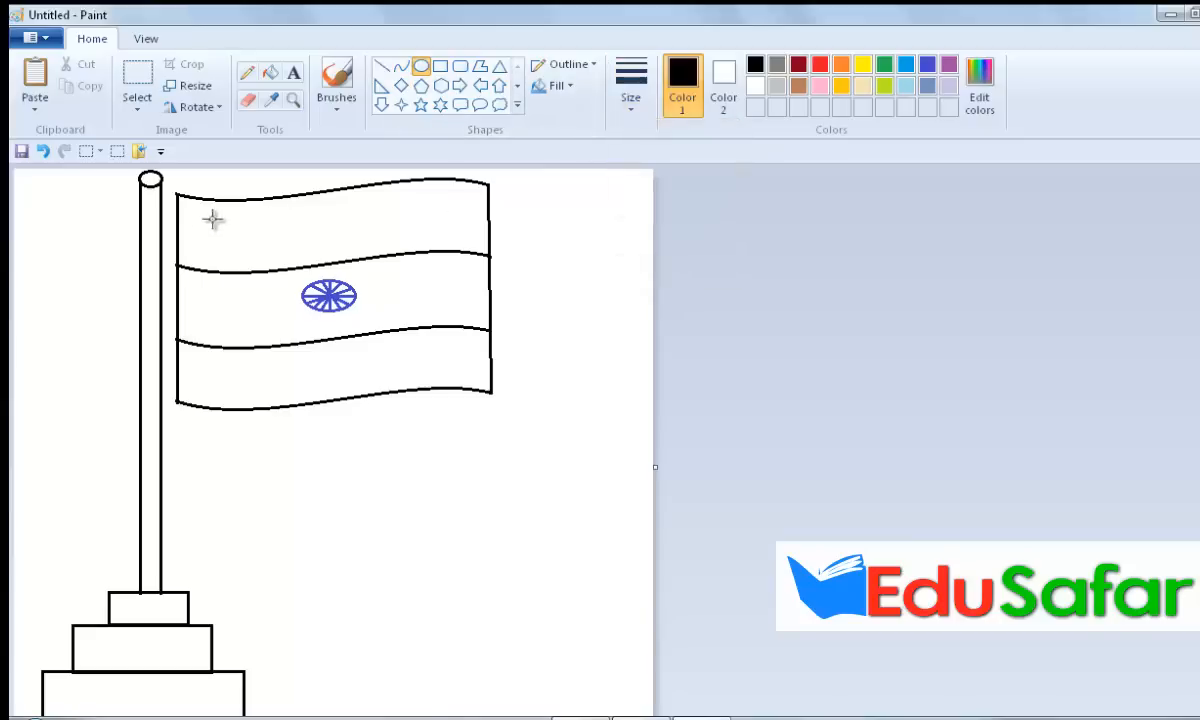
pyautogui.moveTo(127, 219); pyautogui.dragTo(193, 237)
pyautogui.moveTo(128, 363); pyautogui.dragTo(192, 382)
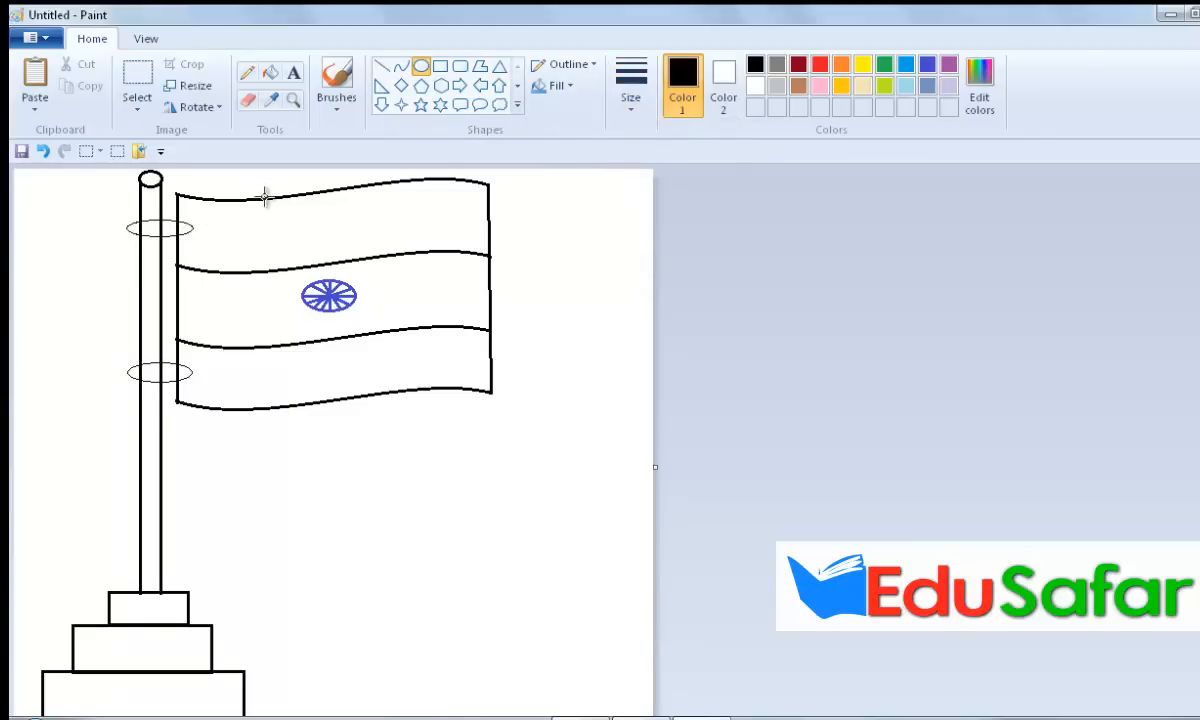
# Step: Fill the flag's top stripe with orange
pyautogui.click(247, 99)
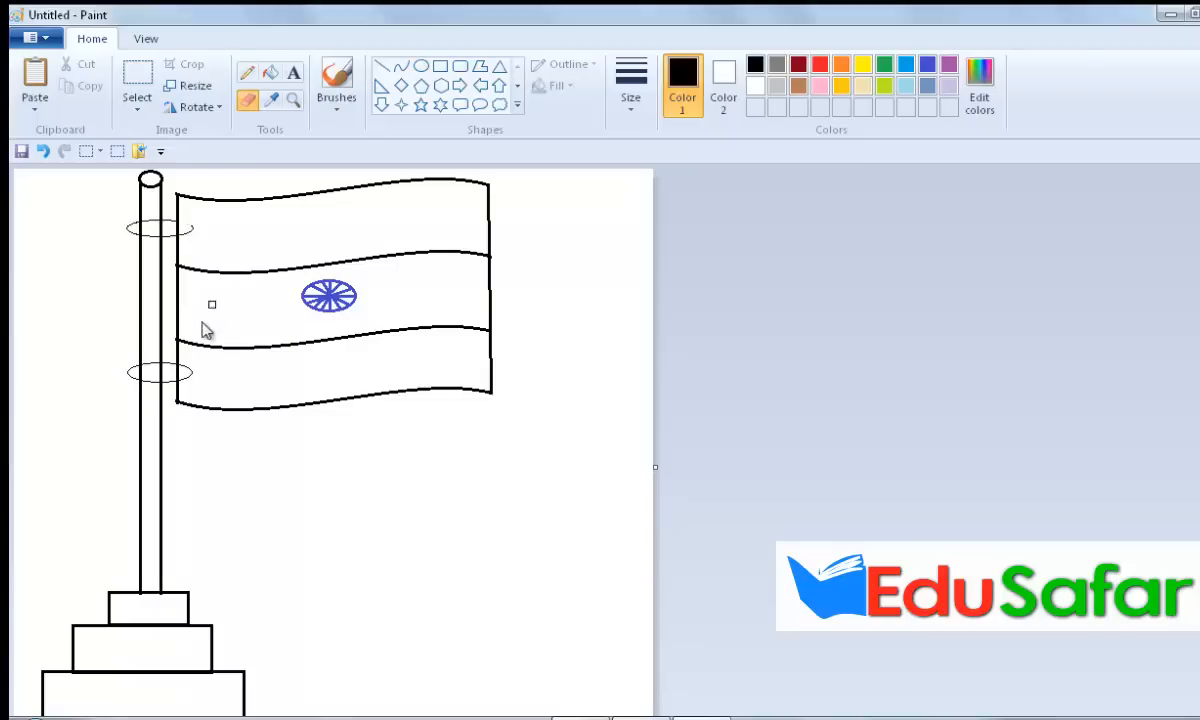
pyautogui.scroll(-1, 416, 487)
pyautogui.scroll(1, 418, 487)
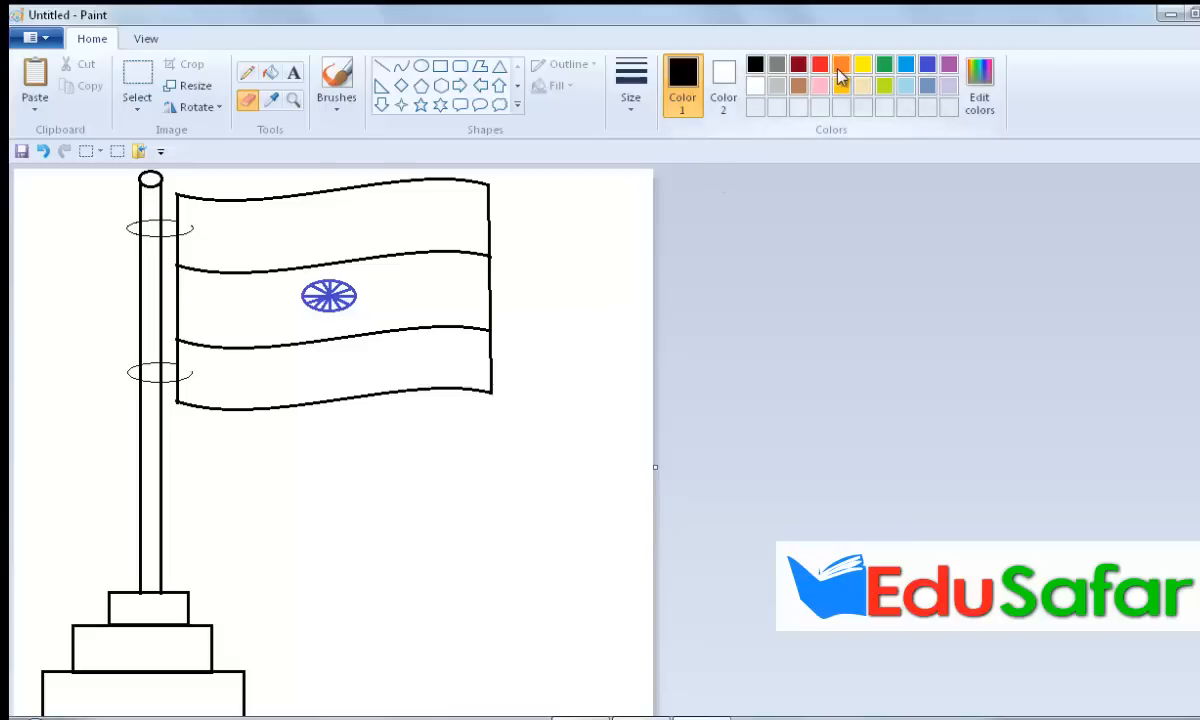
pyautogui.click(842, 68)
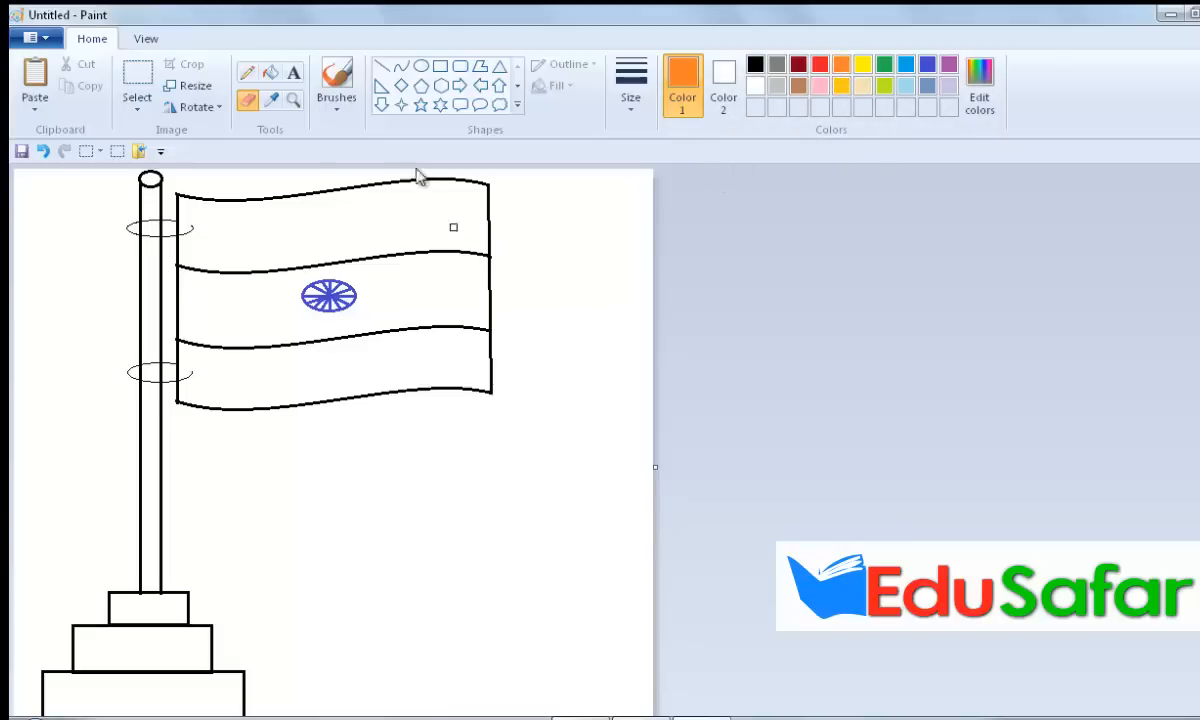
pyautogui.click(270, 72)
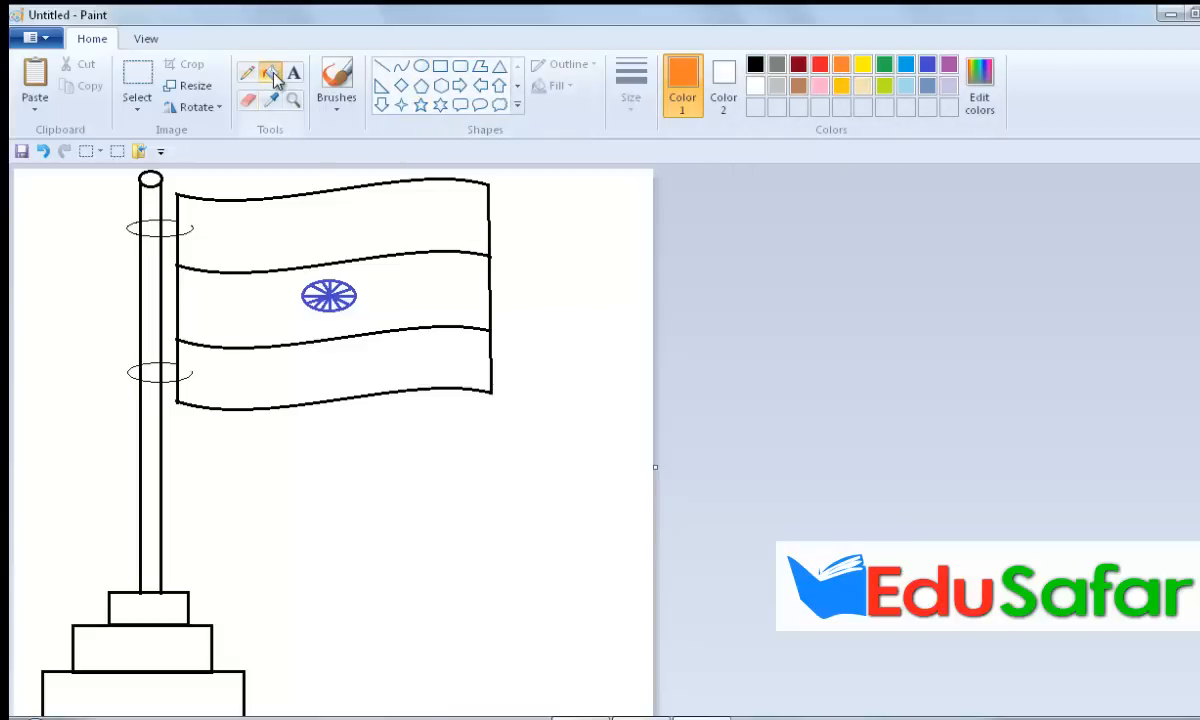
pyautogui.click(316, 210)
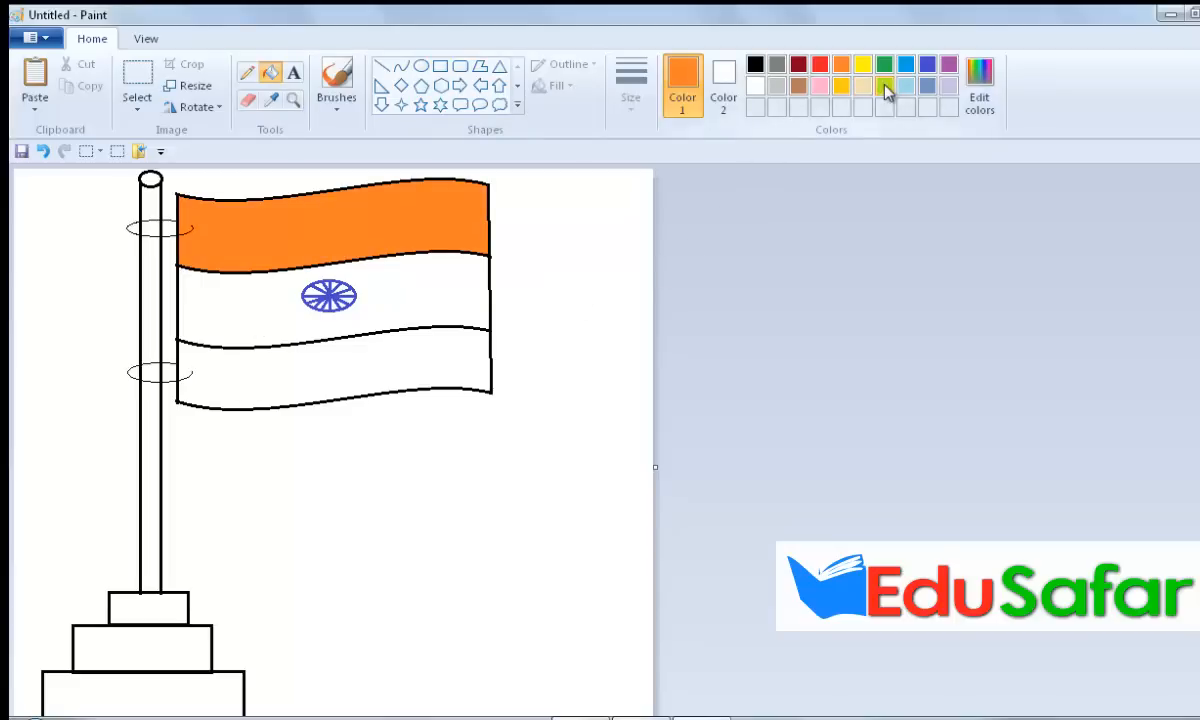
# Step: Fill the flag's bottom stripe with green and the flagpole with pink
pyautogui.click(885, 66)
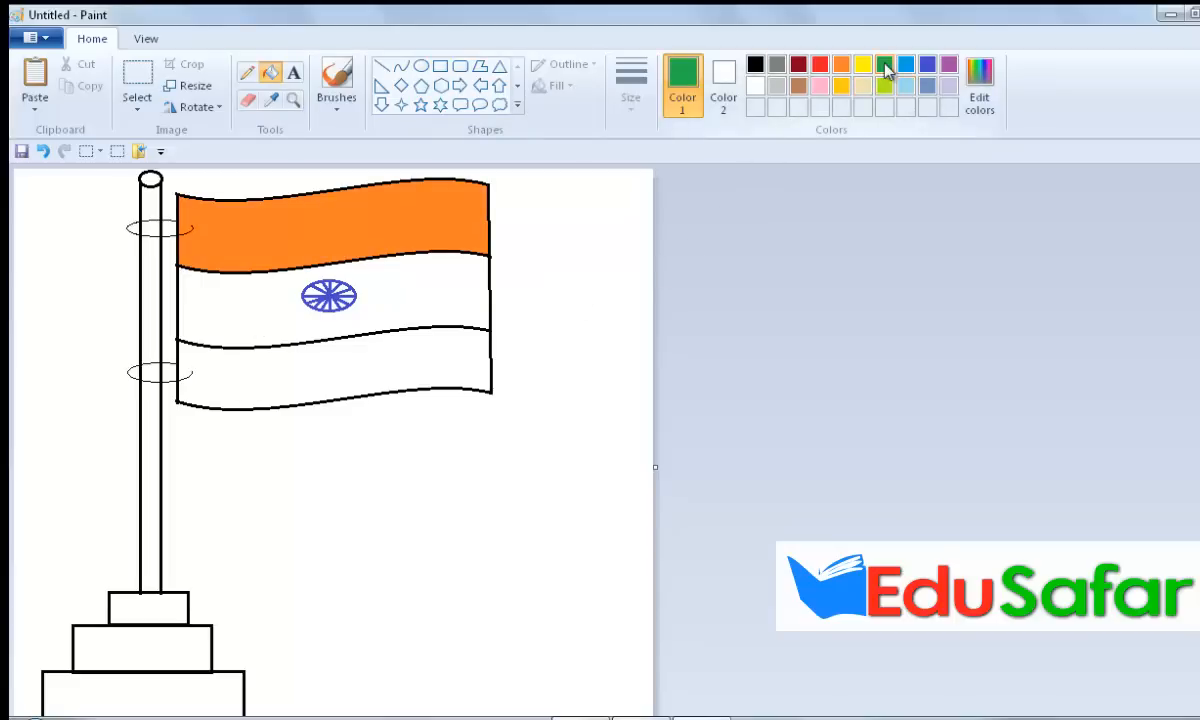
pyautogui.click(357, 353)
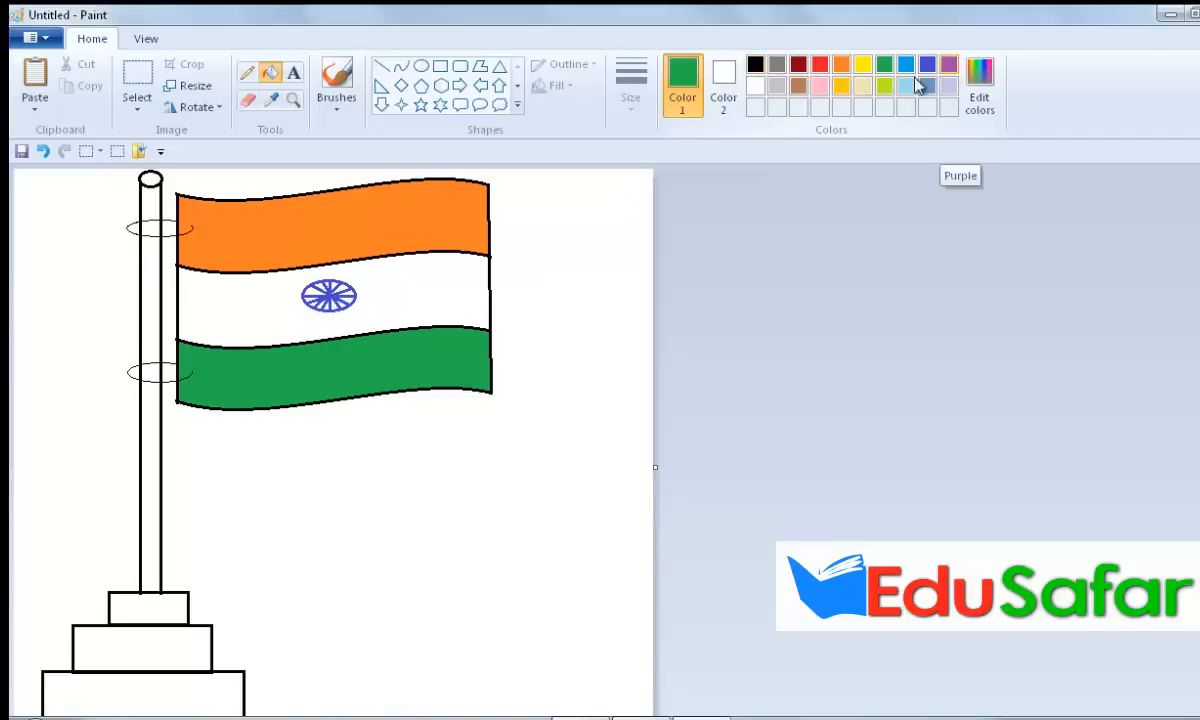
pyautogui.click(820, 88)
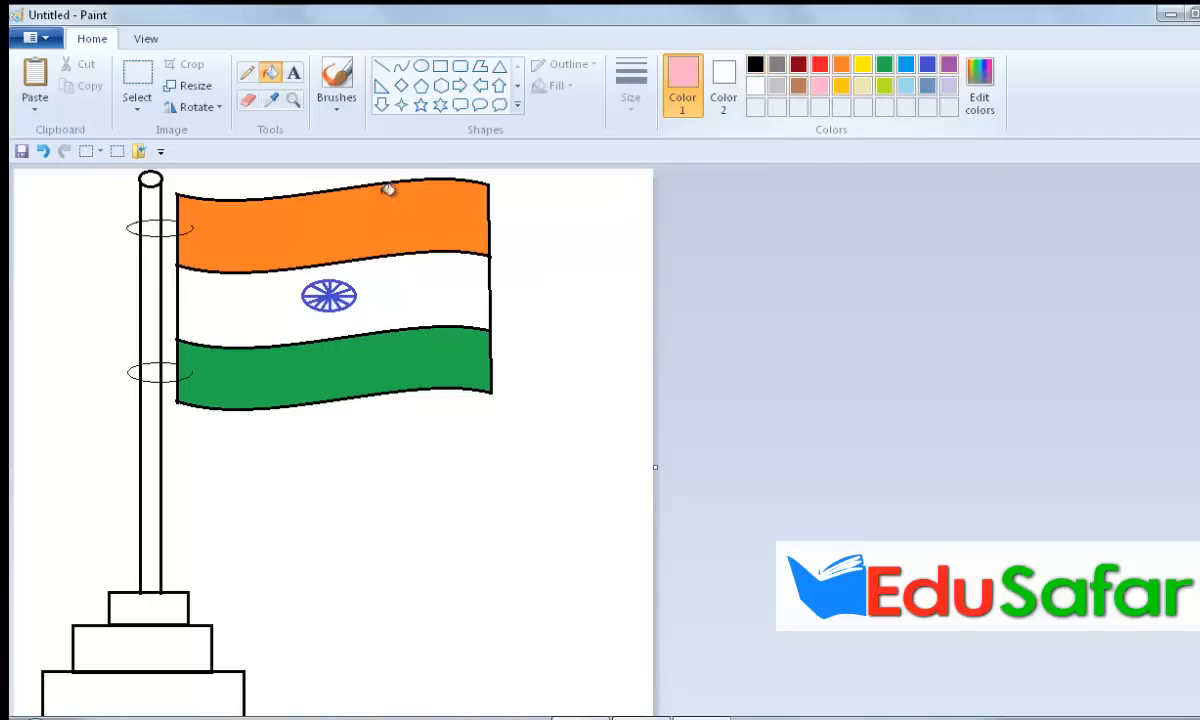
pyautogui.click(152, 183)
# Step: Fill the top base block with orange and the bottom base block with green
pyautogui.scroll(-1, 279, 389)
pyautogui.click(841, 64)
pyautogui.click(121, 551)
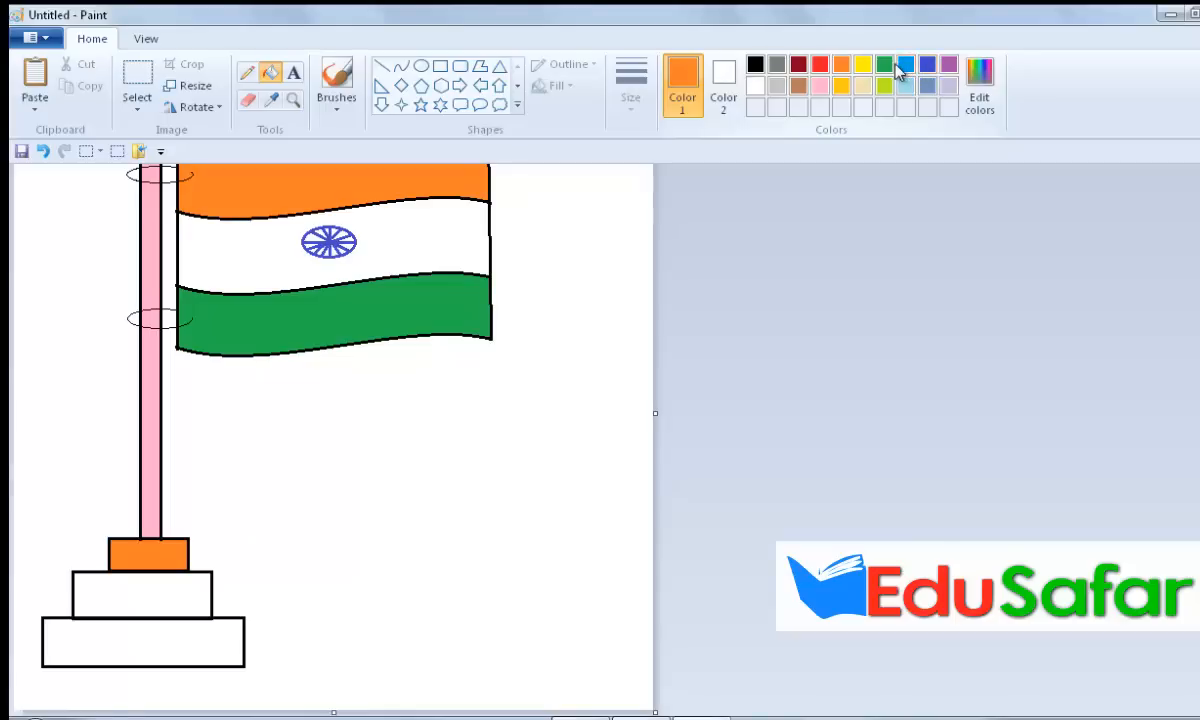
pyautogui.click(886, 66)
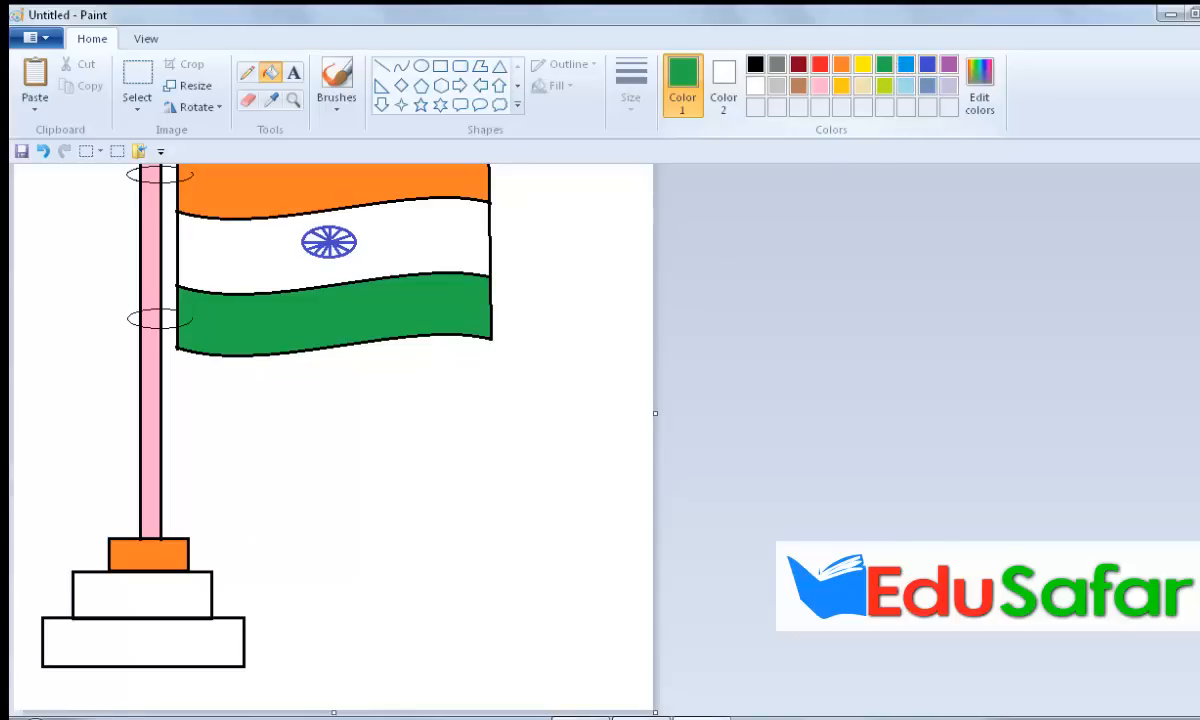
pyautogui.click(151, 648)
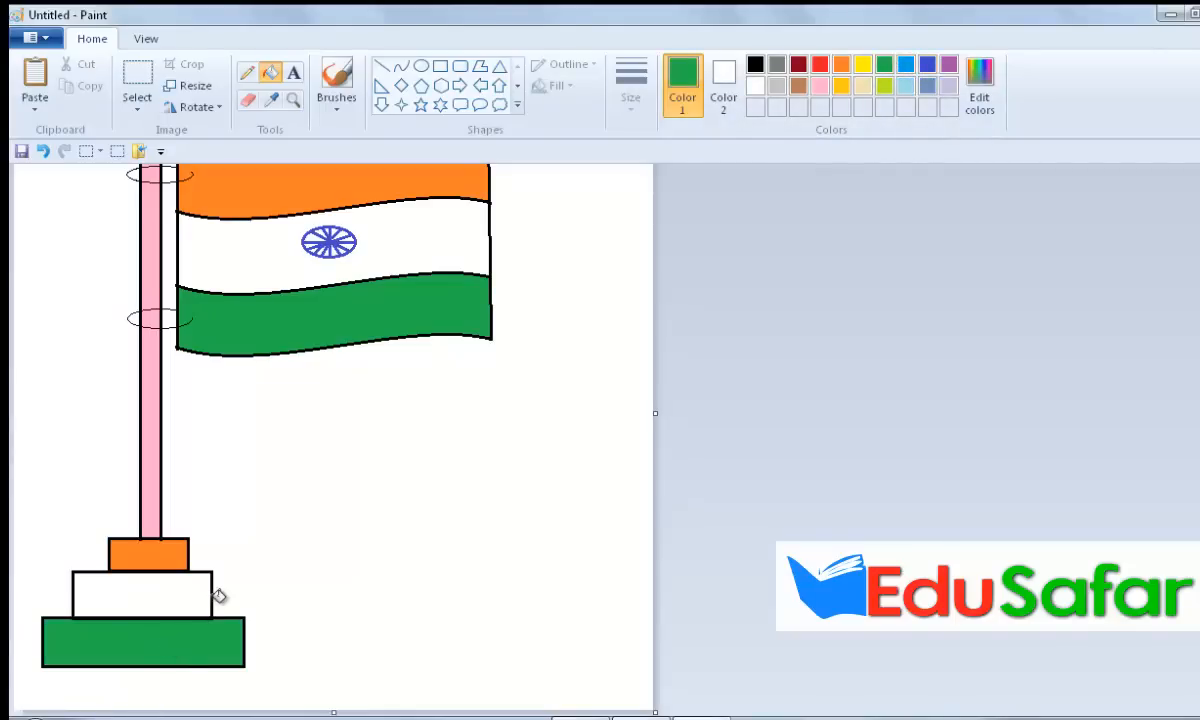
# Step: Shrink the canvas by pulling its right and bottom edges inward toward the drawing
pyautogui.scroll(2, 248, 553)
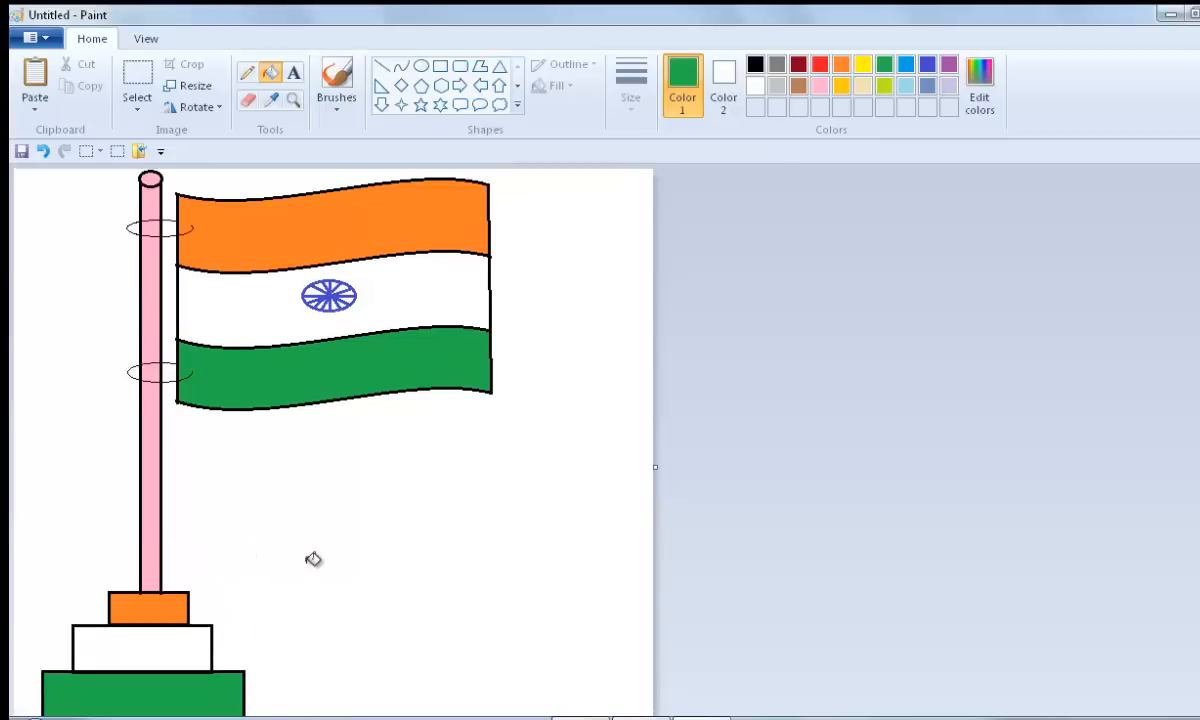
pyautogui.scroll(-2, 311, 559)
pyautogui.scroll(2, 313, 559)
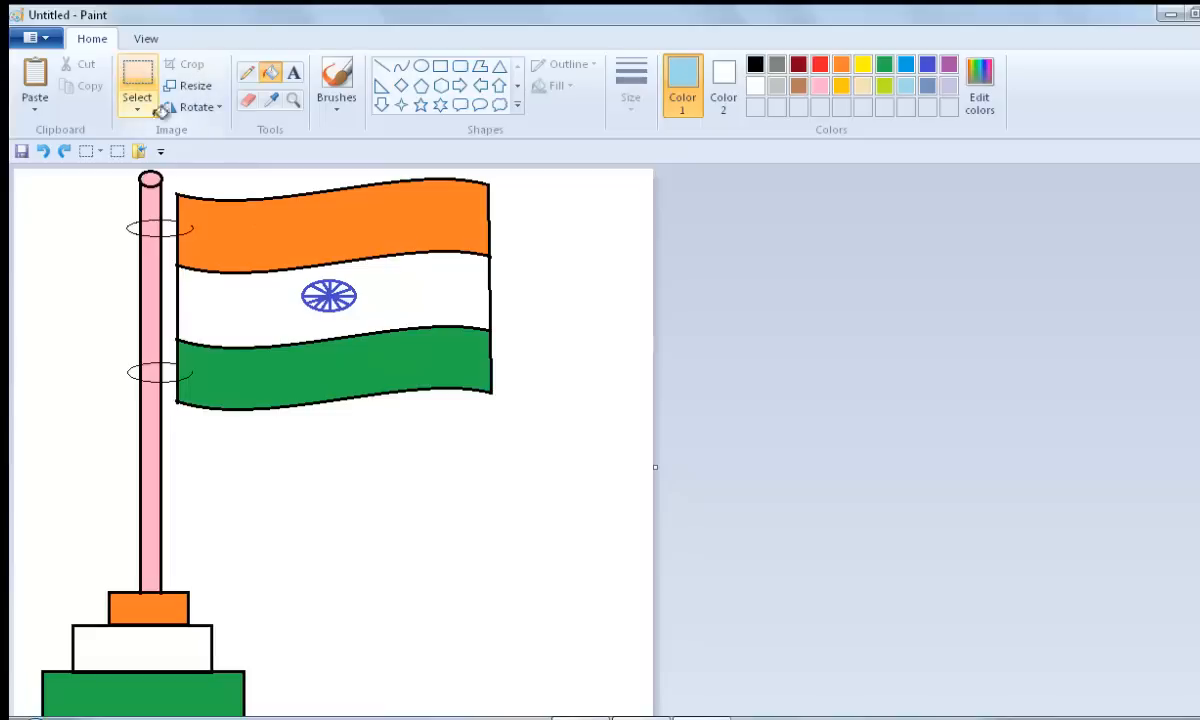
pyautogui.moveTo(662, 469); pyautogui.dragTo(520, 482)
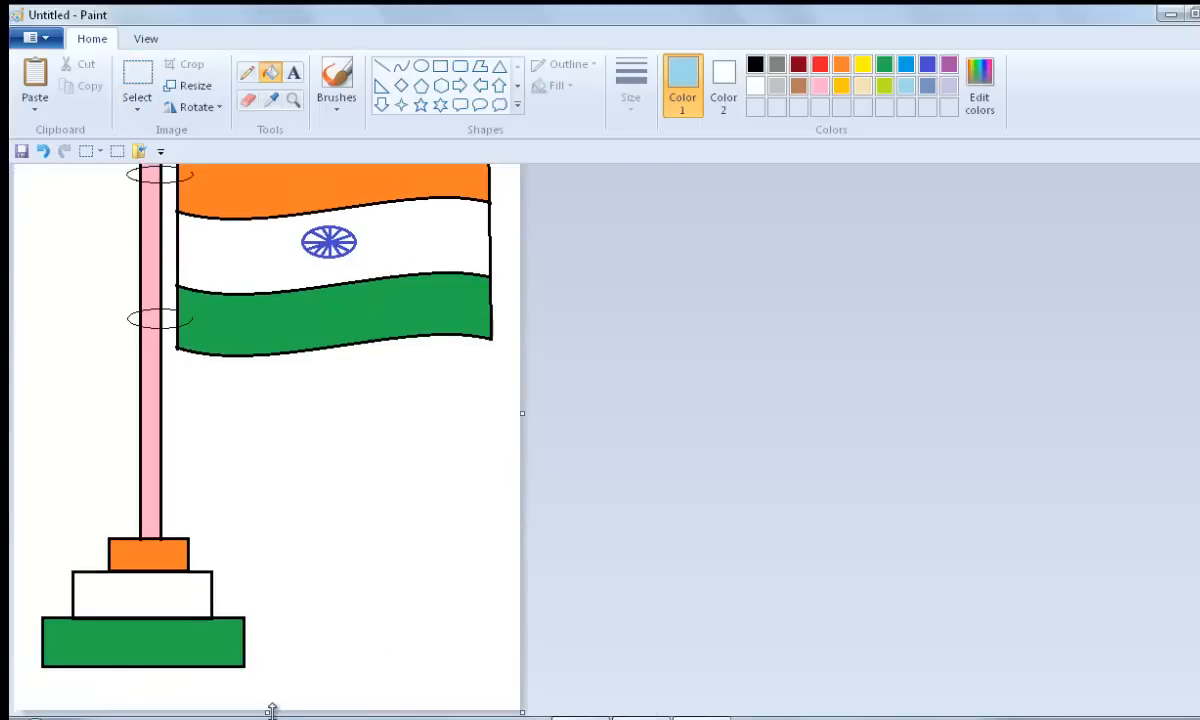
pyautogui.moveTo(267, 710); pyautogui.dragTo(282, 680)
pyautogui.scroll(1, 313, 655)
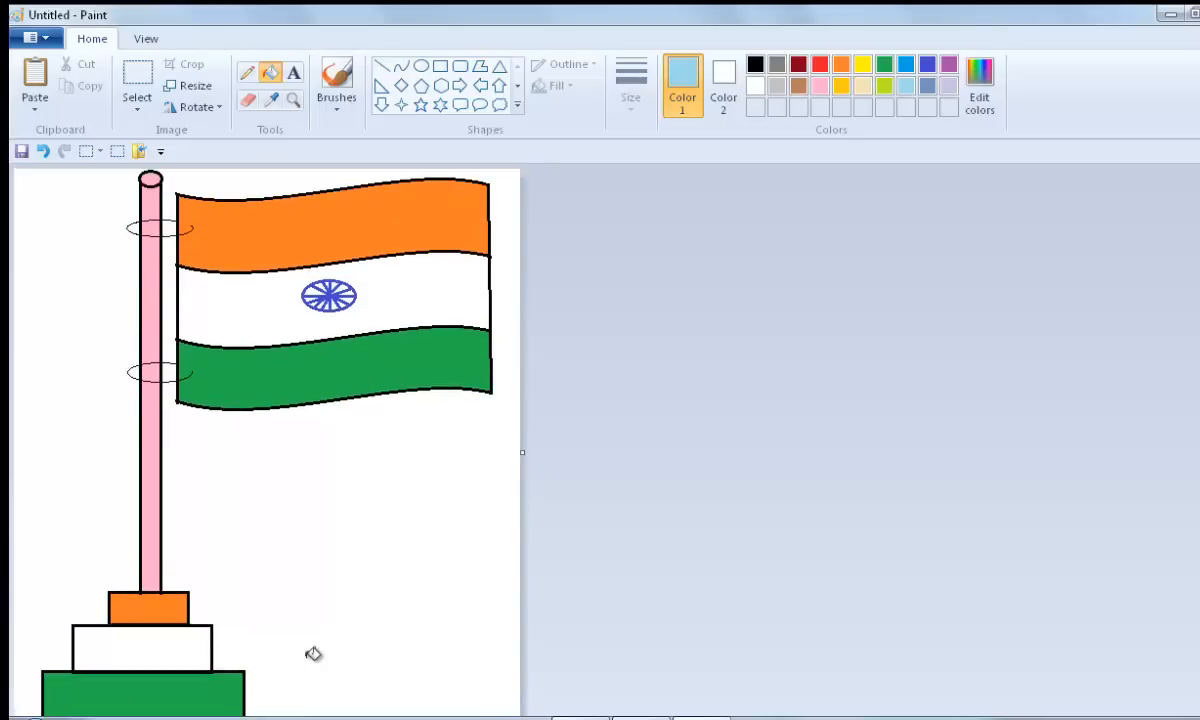
# Step: Start saving the picture on the Desktop with the file name flag and JPEG as the file type
pyautogui.click(36, 38)
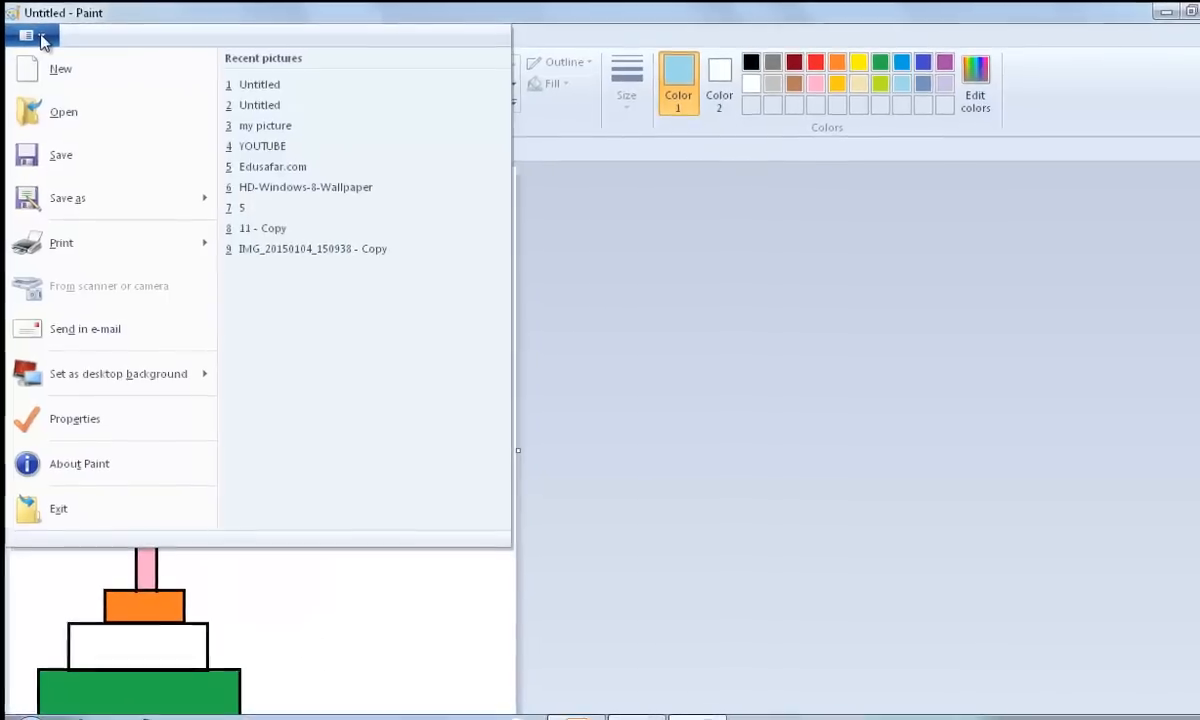
pyautogui.moveTo(35, 190)
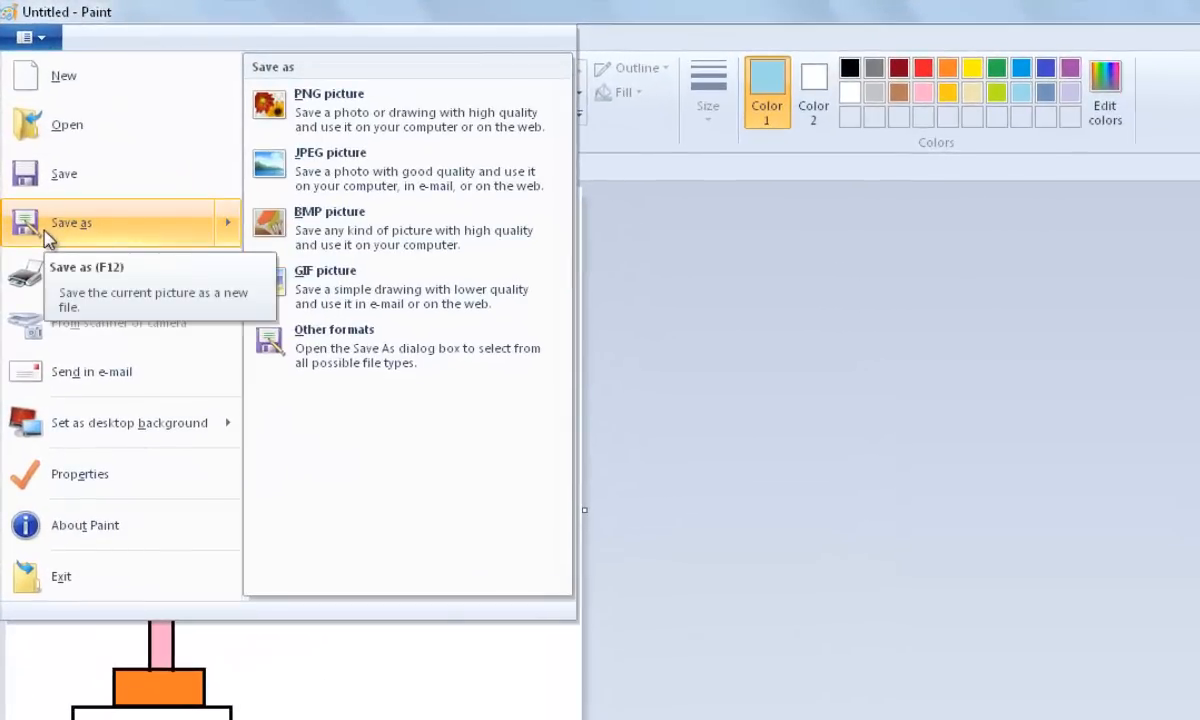
pyautogui.click(44, 230)
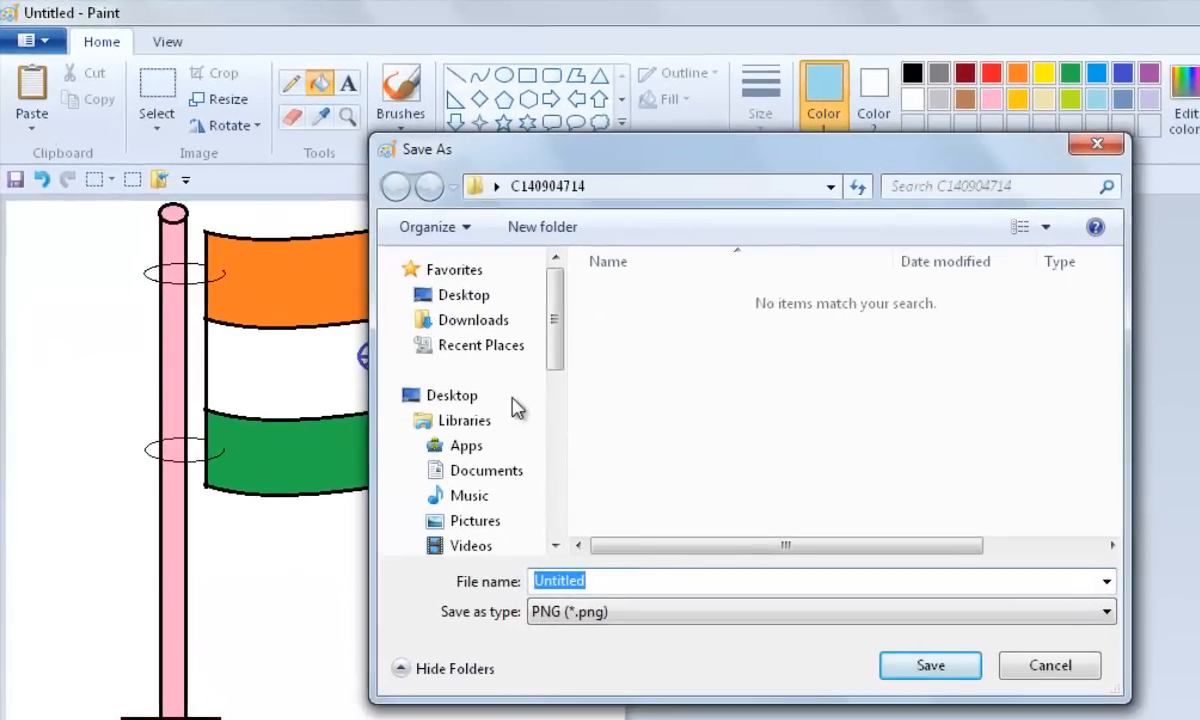
pyautogui.click(461, 298)
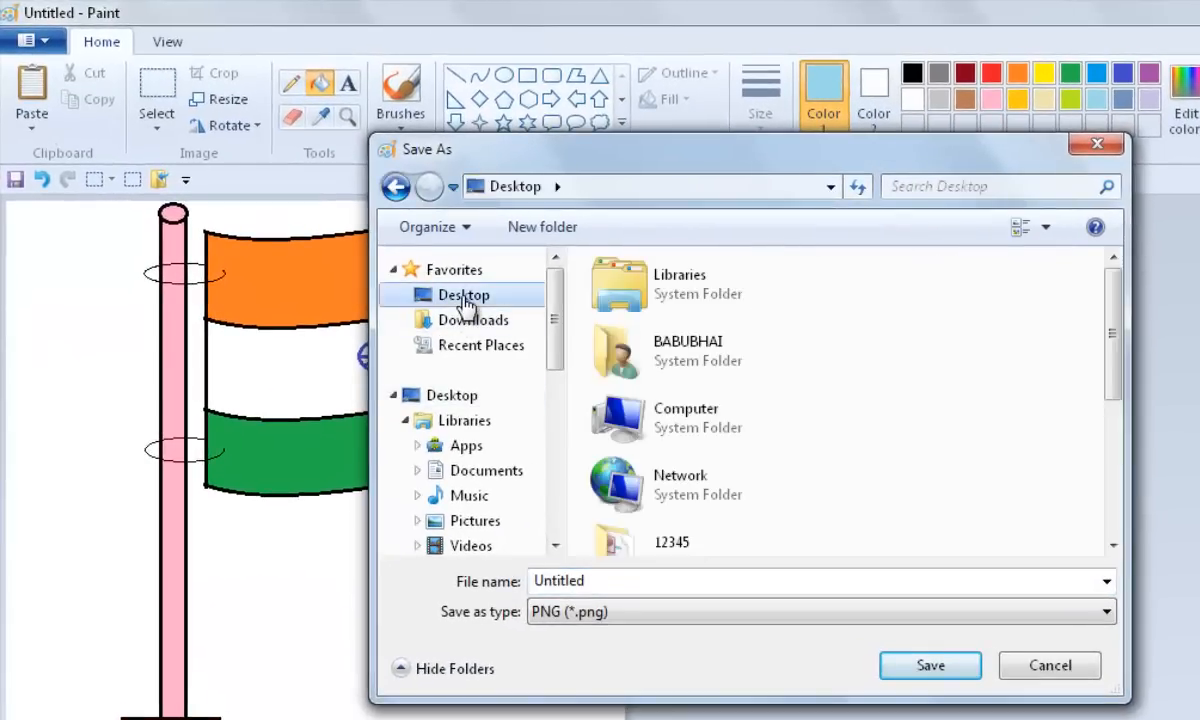
pyautogui.moveTo(1112, 346); pyautogui.dragTo(1112, 390)
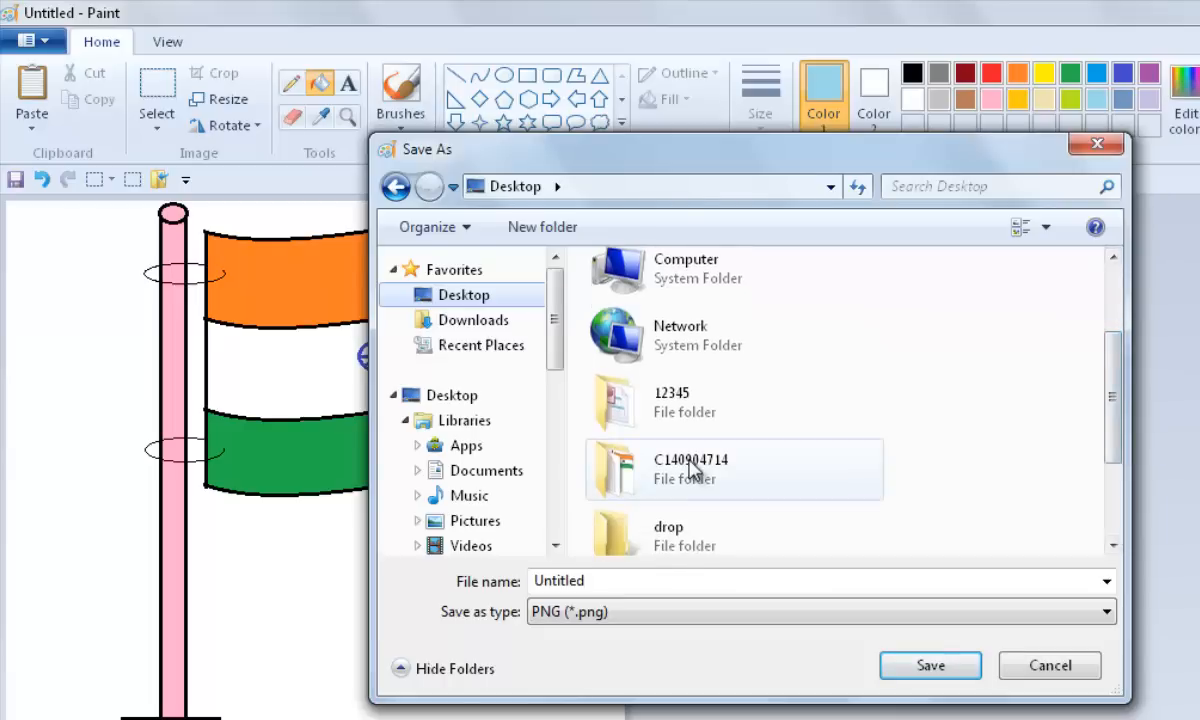
pyautogui.click(690, 468)
pyautogui.click(614, 583)
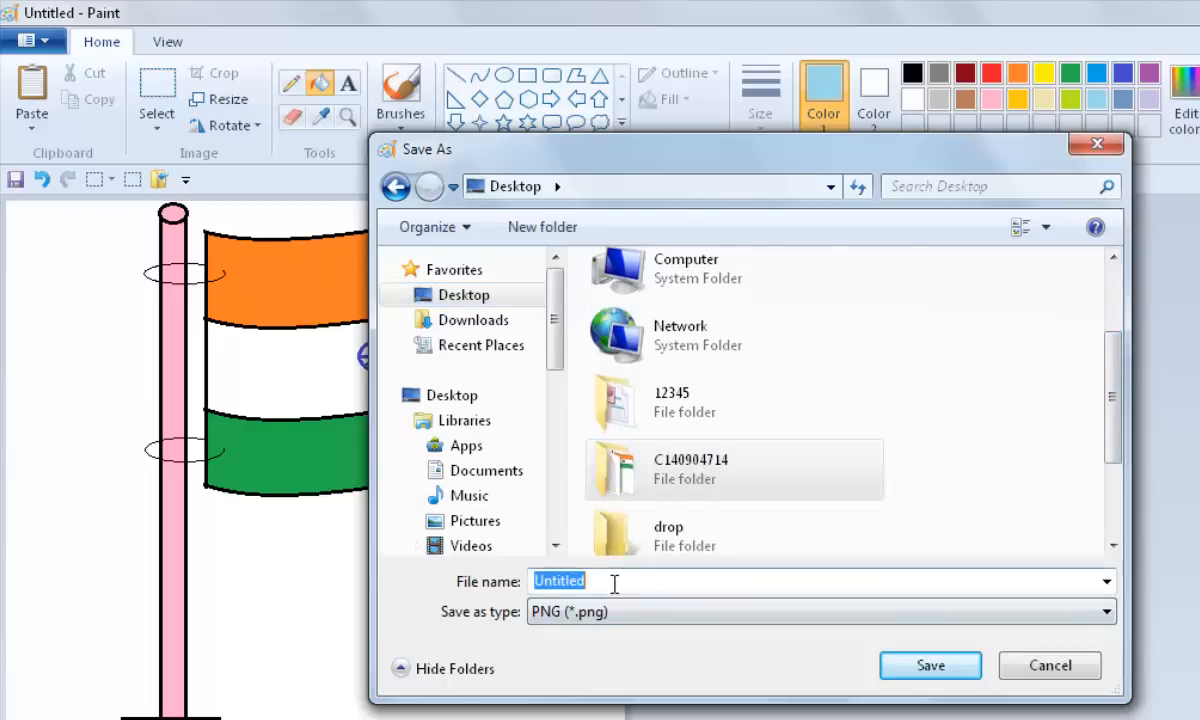
pyautogui.write('ra')
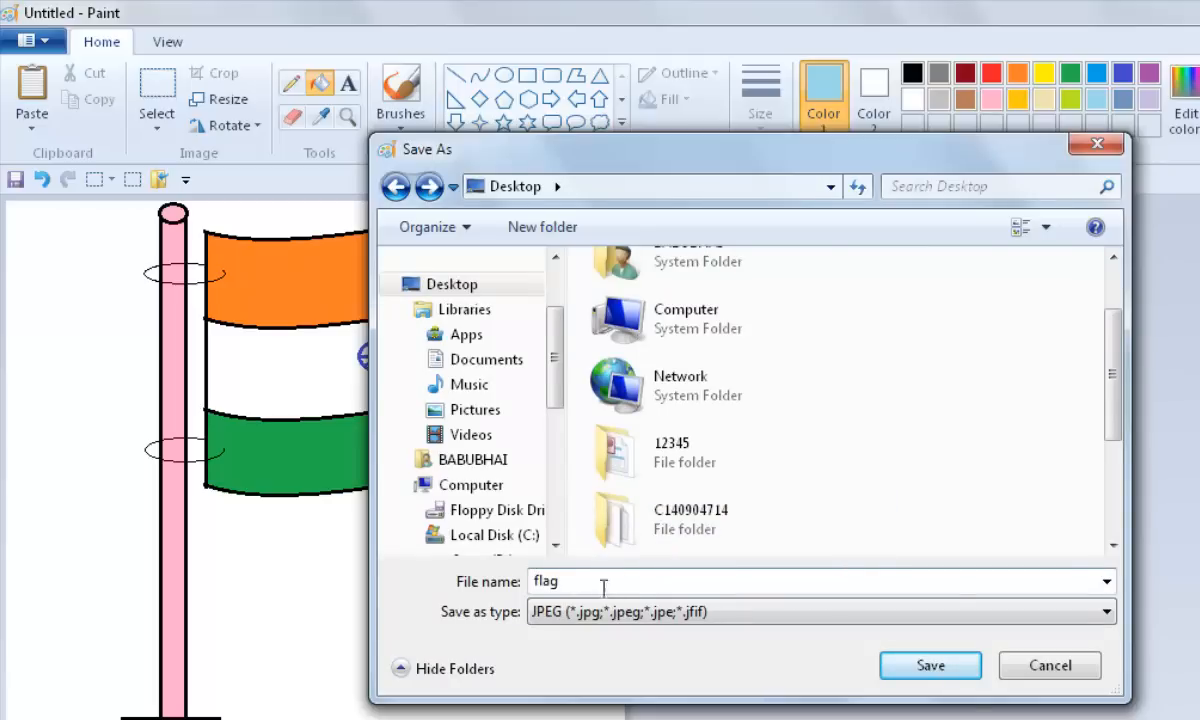
pyautogui.click(637, 613)
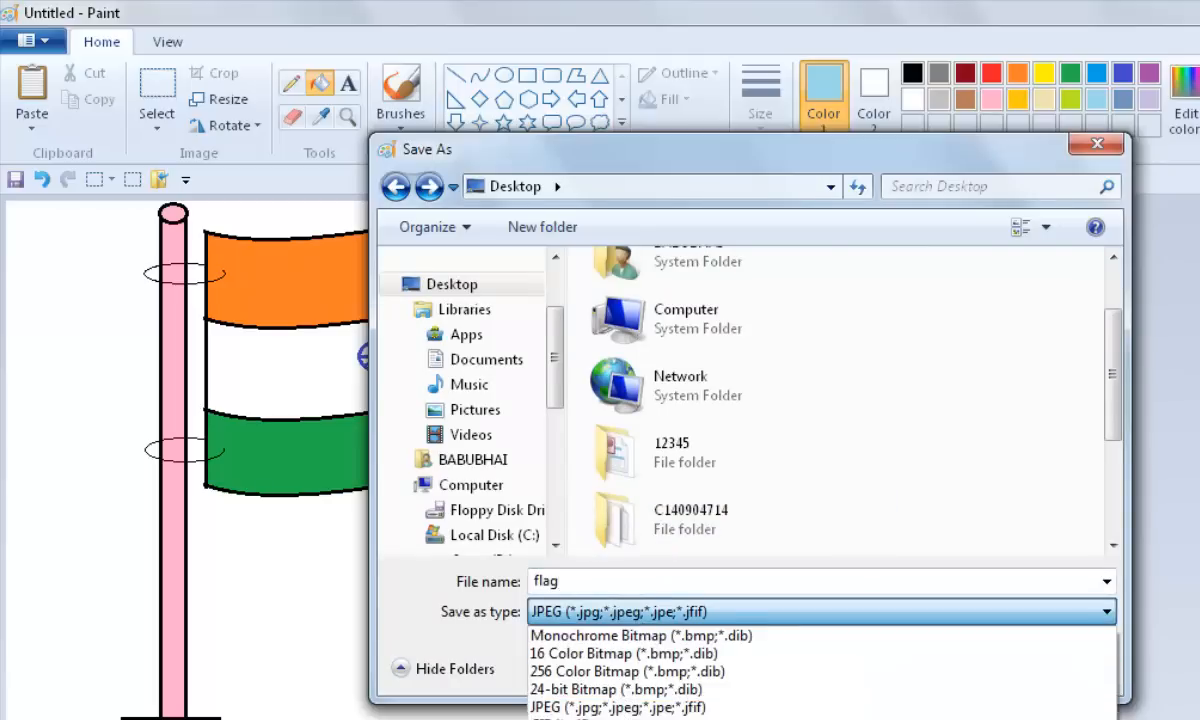
pyautogui.click(578, 707)
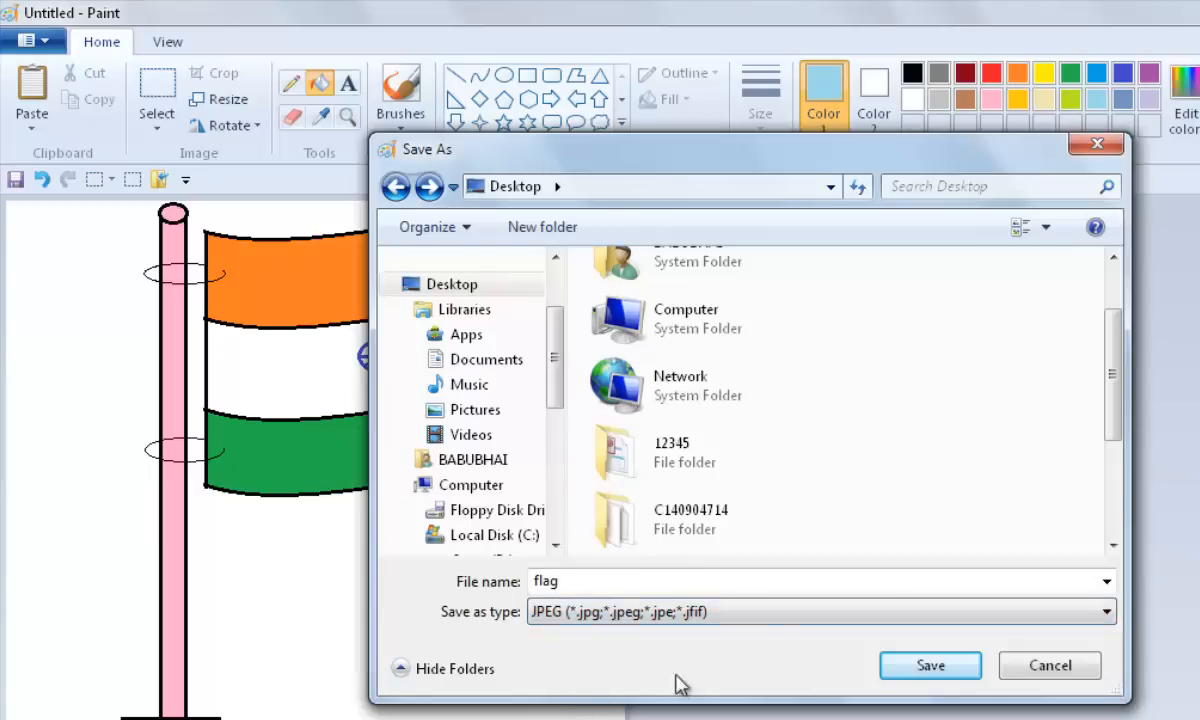
# Step: Open the C140904714 folder and save the flag file into it
pyautogui.click(705, 532)
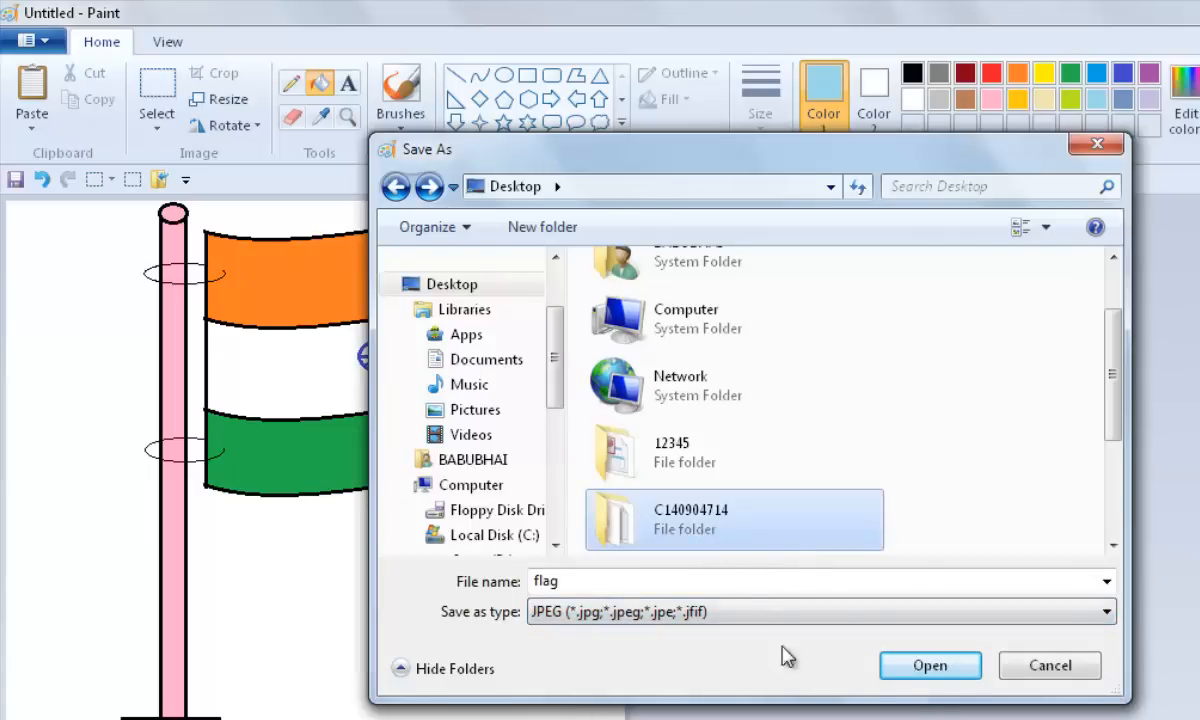
pyautogui.click(920, 667)
pyautogui.click(920, 667)
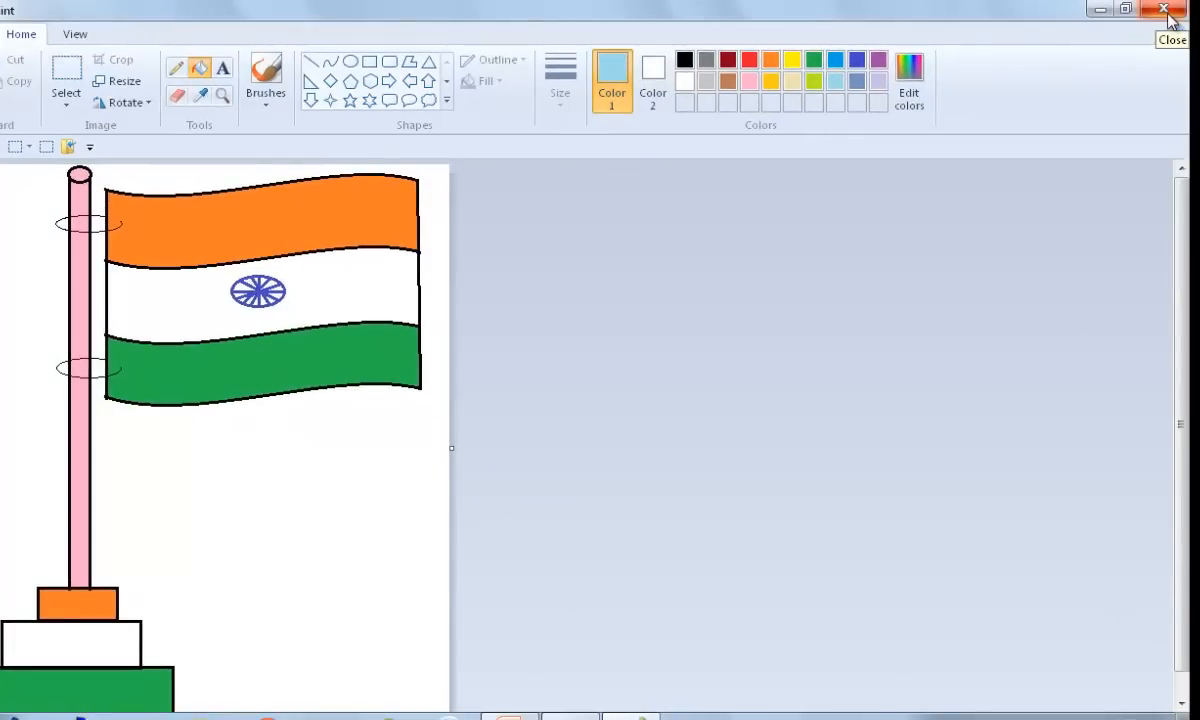
# Step: Close Paint and open the saved flag image from the C140904714 folder on the Desktop
pyautogui.click(1168, 18)
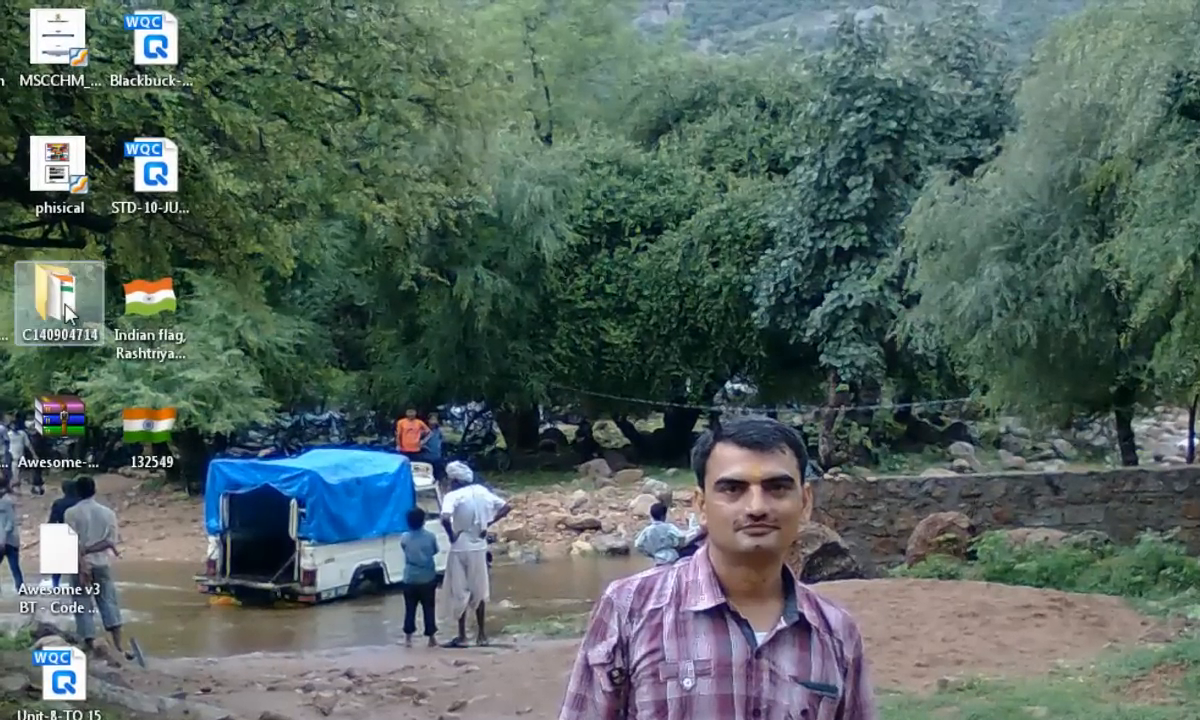
pyautogui.doubleClick(68, 312)
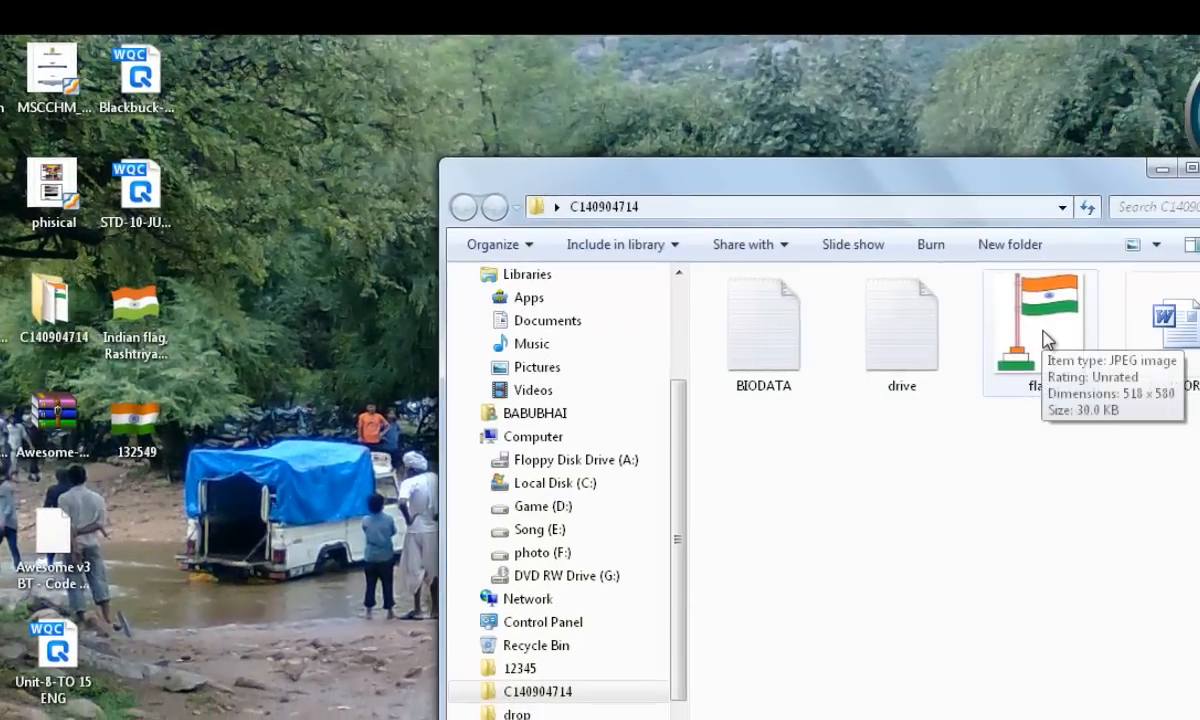
pyautogui.click(1048, 339)
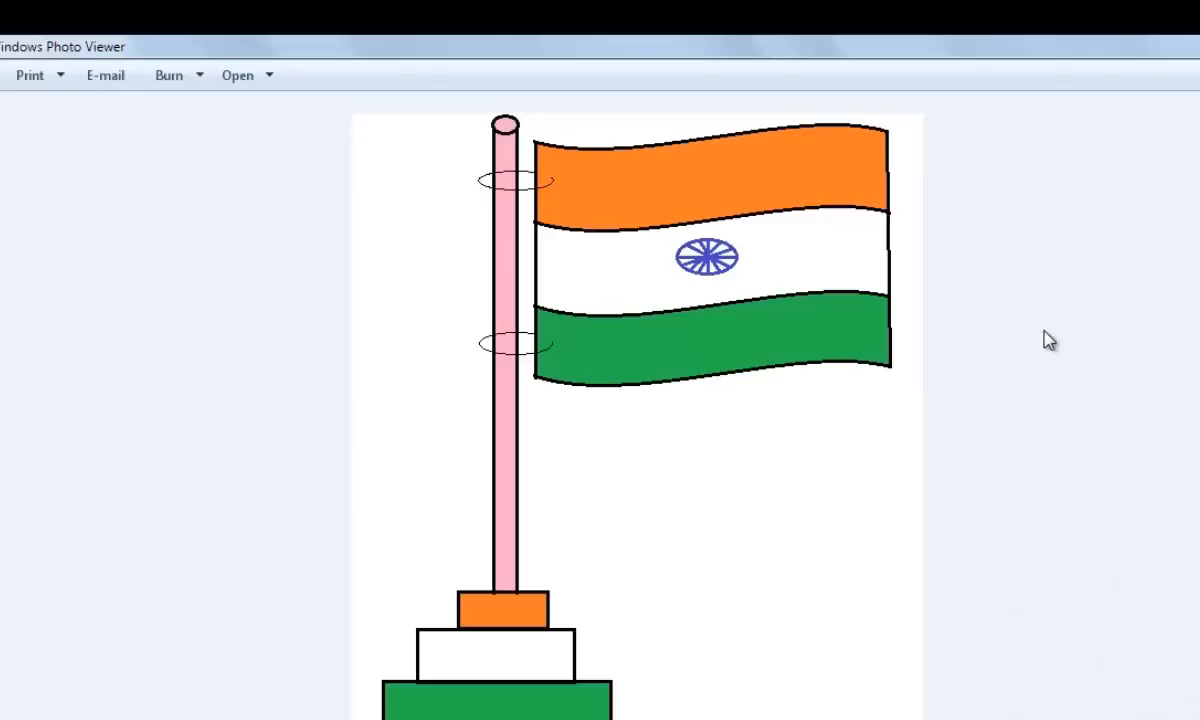